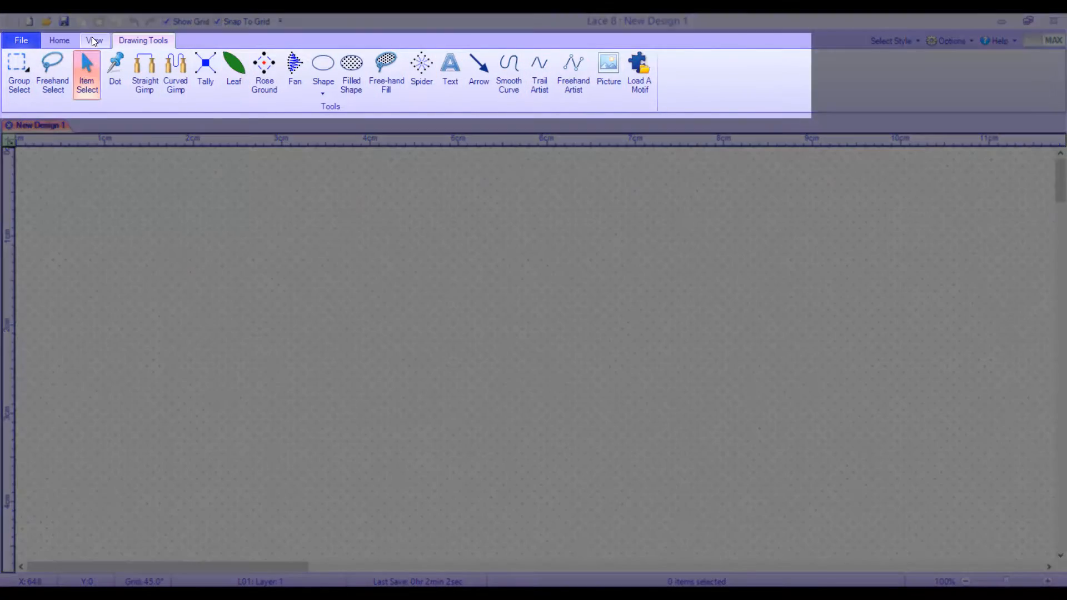
left_click(92, 38)
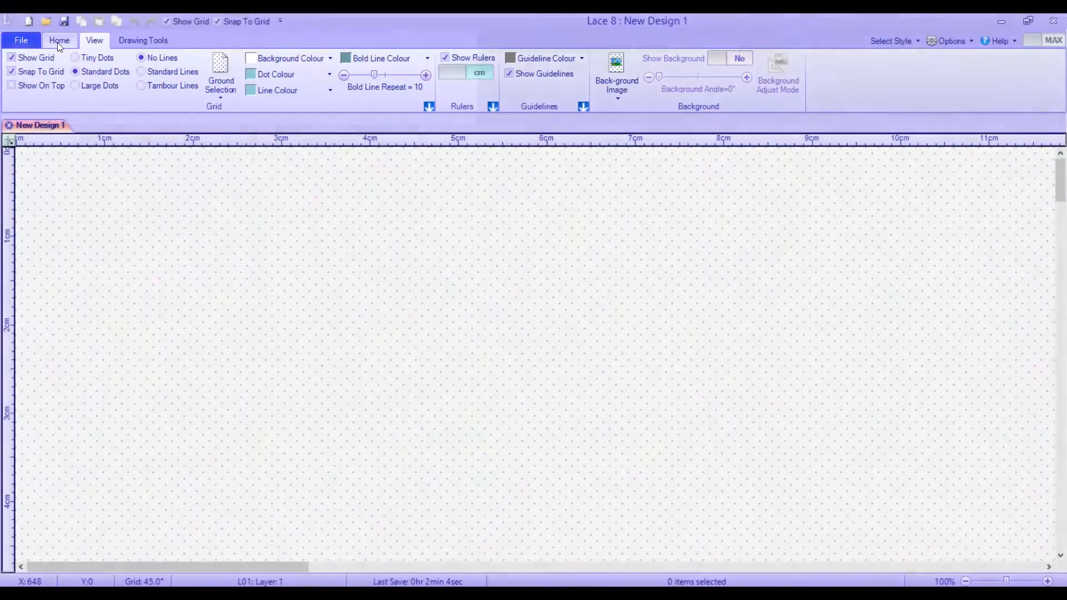
left_click(58, 42)
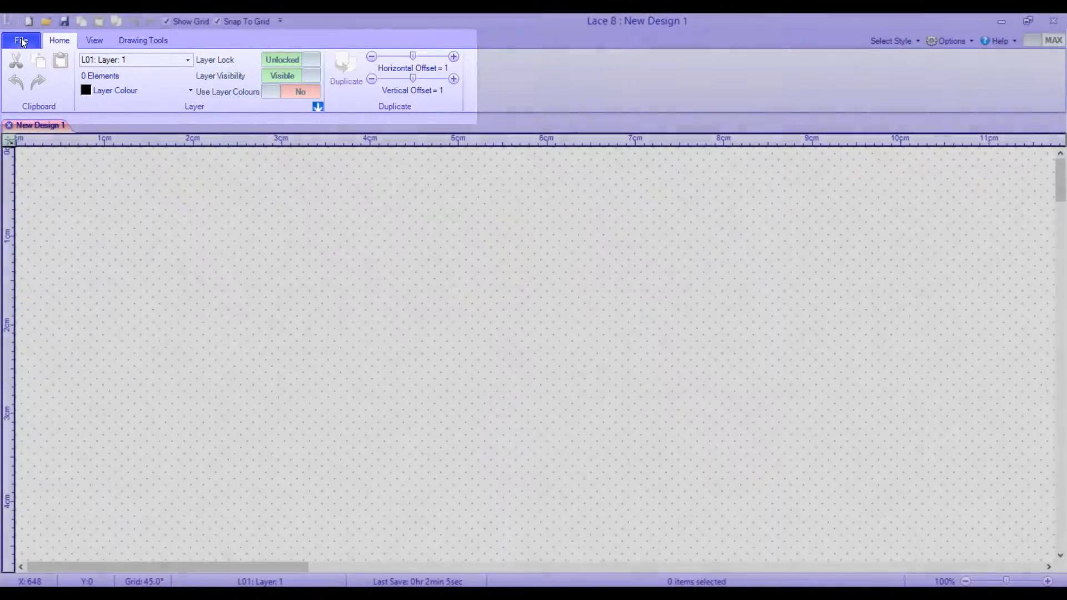
left_click(21, 40)
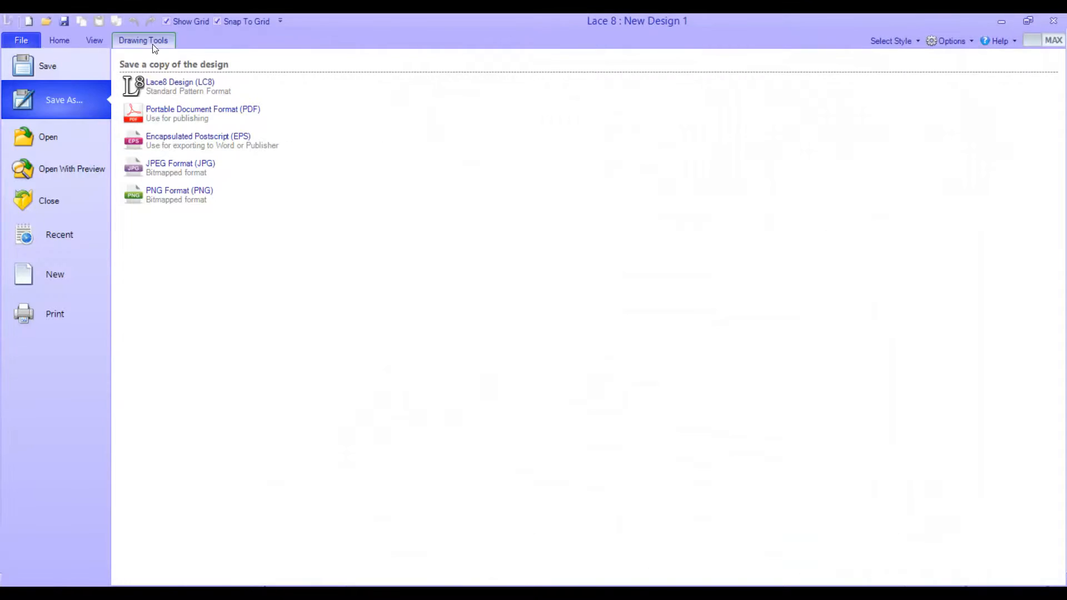
left_click(152, 45)
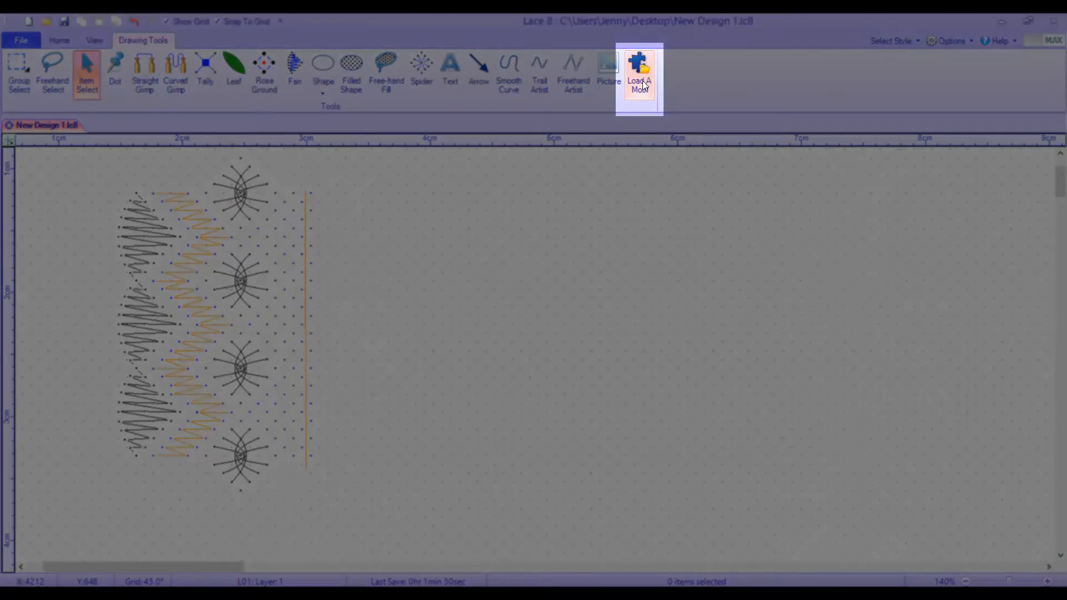
Step: Load the Fan motif from Lace8 Torchon 06 Pin Motifs and place three in a vertical column near the 4 cm mark, level with the reference fans
left_click(642, 82)
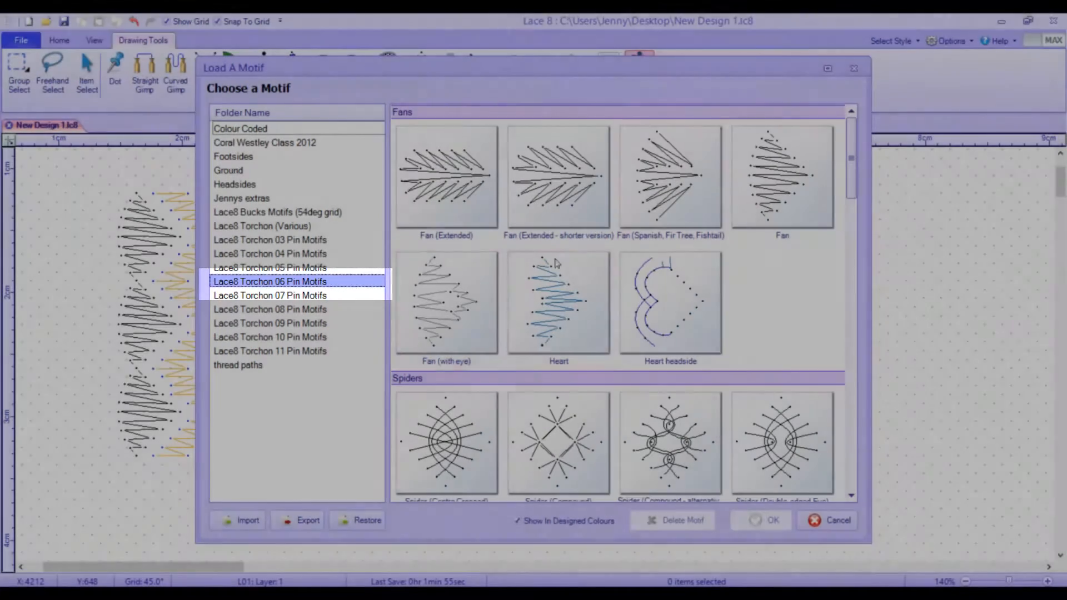
left_click(785, 188)
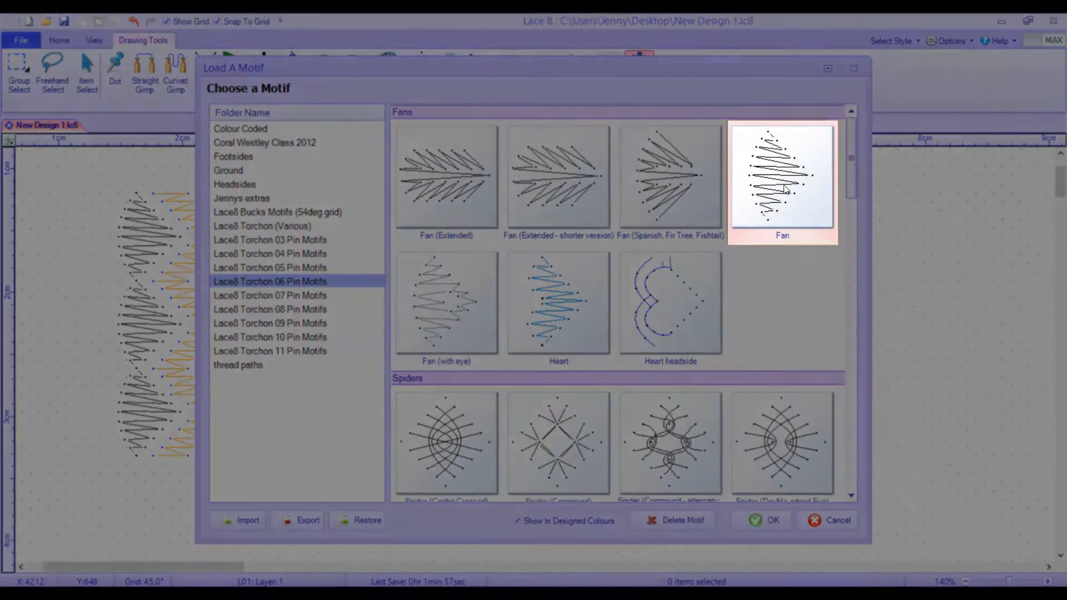
left_click(781, 521)
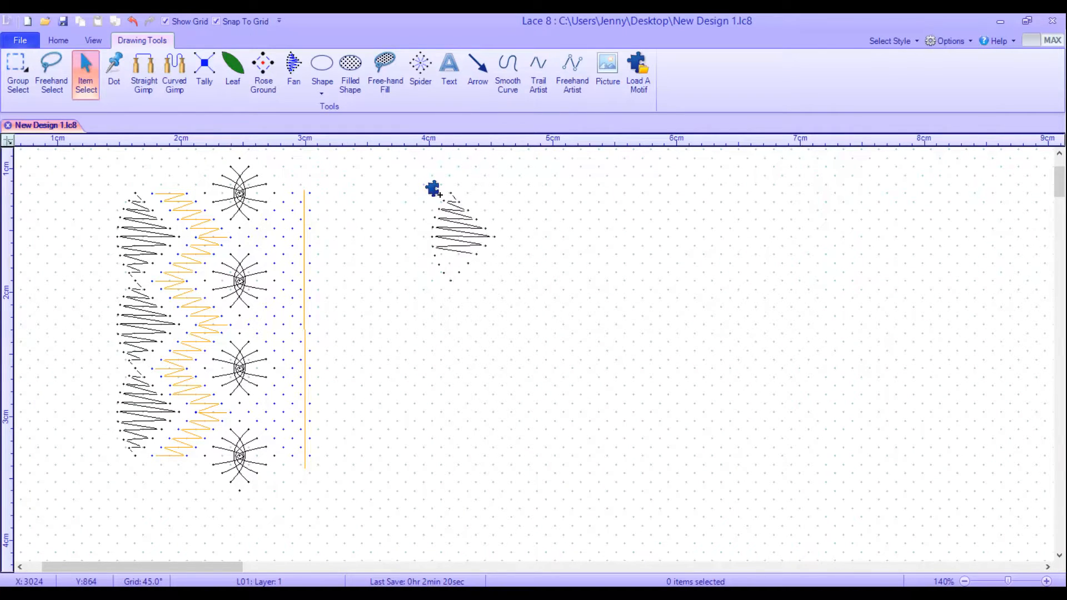
left_click(440, 194)
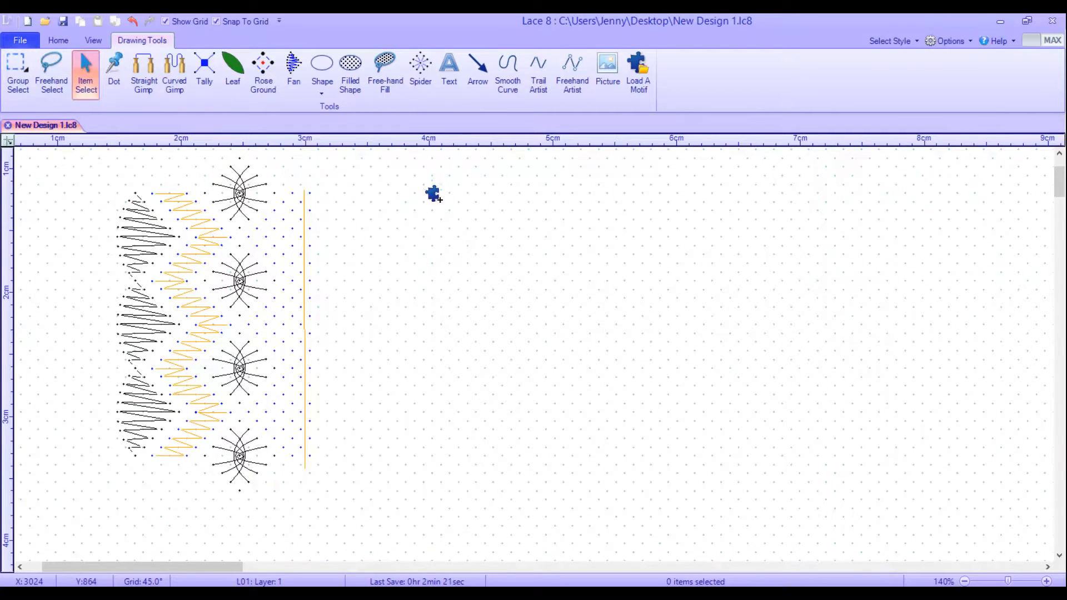
left_click(435, 286)
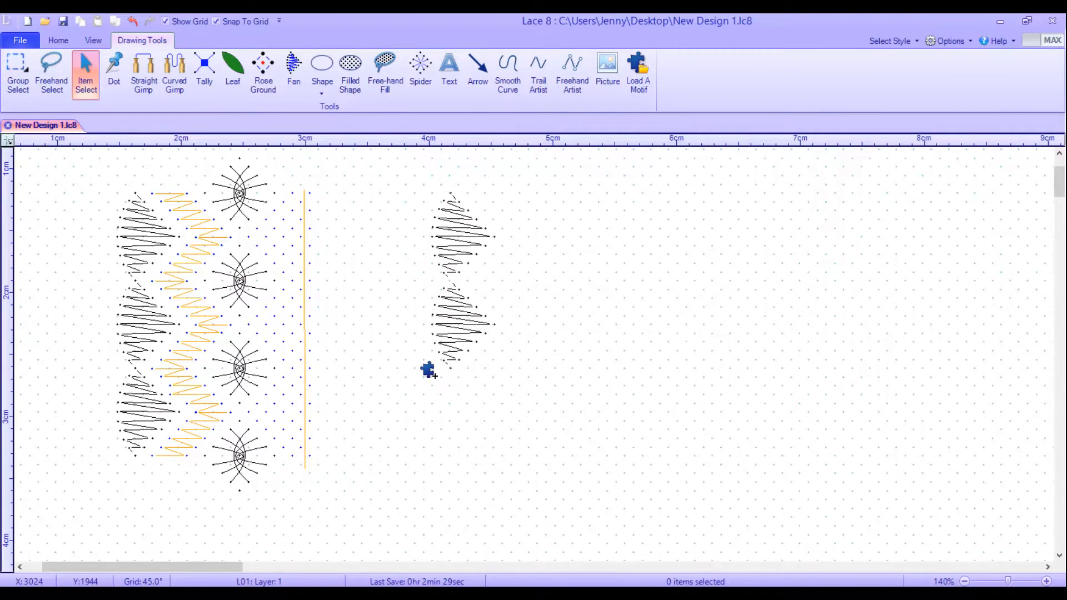
left_click(429, 371)
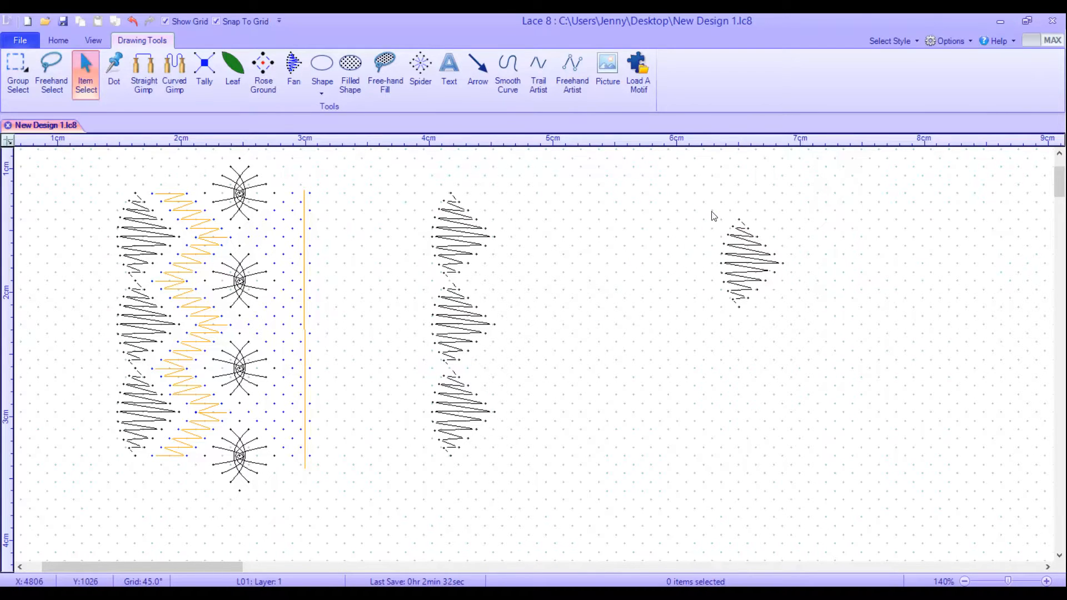
key("Escape")
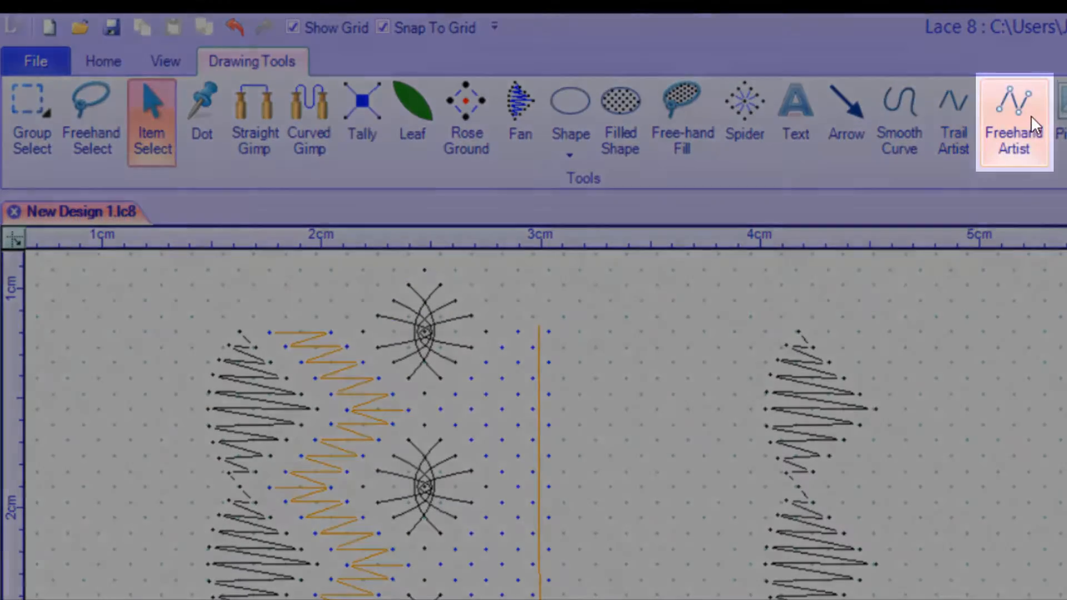
Step: Draw an orange zigzag trail with Freehand Artist down the inner edge of the three new fans, matching the reference pattern's trail
left_click(1025, 110)
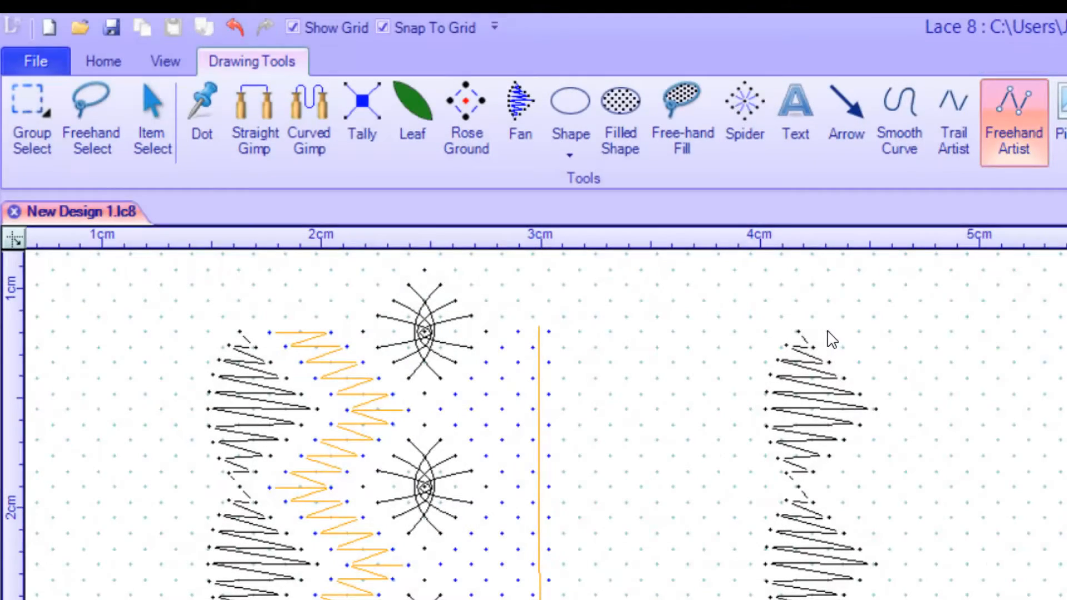
mouse_move(851, 332)
left_mouse_down()
mouse_move(887, 334)
mouse_move(844, 345)
mouse_move(906, 348)
mouse_move(861, 364)
mouse_move(922, 365)
mouse_move(874, 387)
mouse_move(929, 382)
mouse_move(888, 400)
mouse_move(936, 400)
mouse_move(902, 411)
mouse_move(963, 421)
mouse_move(910, 416)
mouse_move(955, 438)
mouse_move(896, 427)
mouse_move(936, 445)
mouse_move(878, 437)
mouse_move(931, 464)
mouse_move(864, 463)
mouse_move(906, 478)
mouse_move(855, 478)
mouse_move(887, 488)
mouse_move(828, 493)
mouse_move(887, 485)
mouse_move(844, 500)
mouse_move(907, 504)
mouse_move(856, 522)
mouse_move(917, 519)
mouse_move(876, 538)
mouse_move(929, 532)
mouse_move(888, 557)
mouse_move(950, 552)
mouse_move(915, 564)
left_mouse_up()
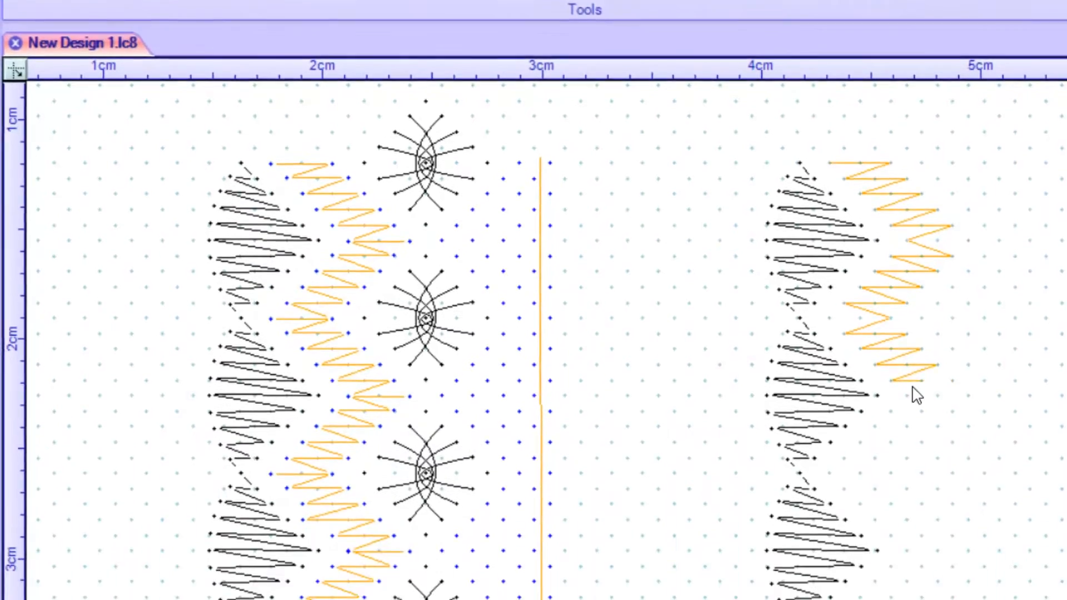
mouse_move(915, 396)
left_mouse_down()
mouse_move(907, 400)
mouse_move(968, 396)
left_mouse_up()
mouse_move(943, 336)
left_mouse_down()
mouse_move(910, 334)
mouse_move(969, 347)
mouse_move(889, 339)
mouse_move(939, 353)
mouse_move(885, 361)
mouse_move(917, 364)
left_mouse_up()
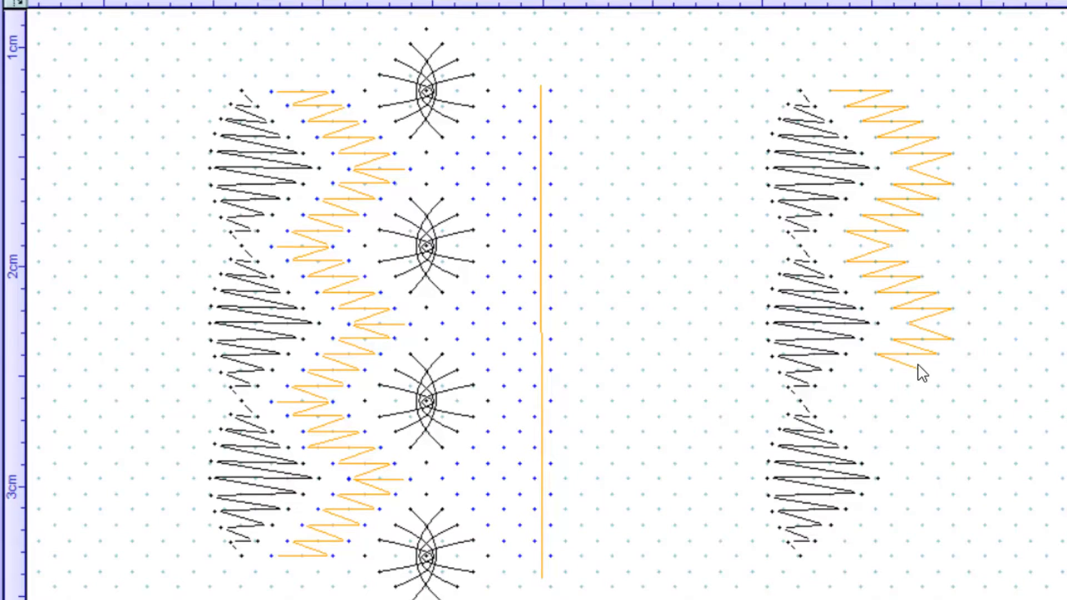
left_click(922, 369)
left_click(861, 370)
left_click(906, 387)
left_click(847, 386)
left_click(891, 400)
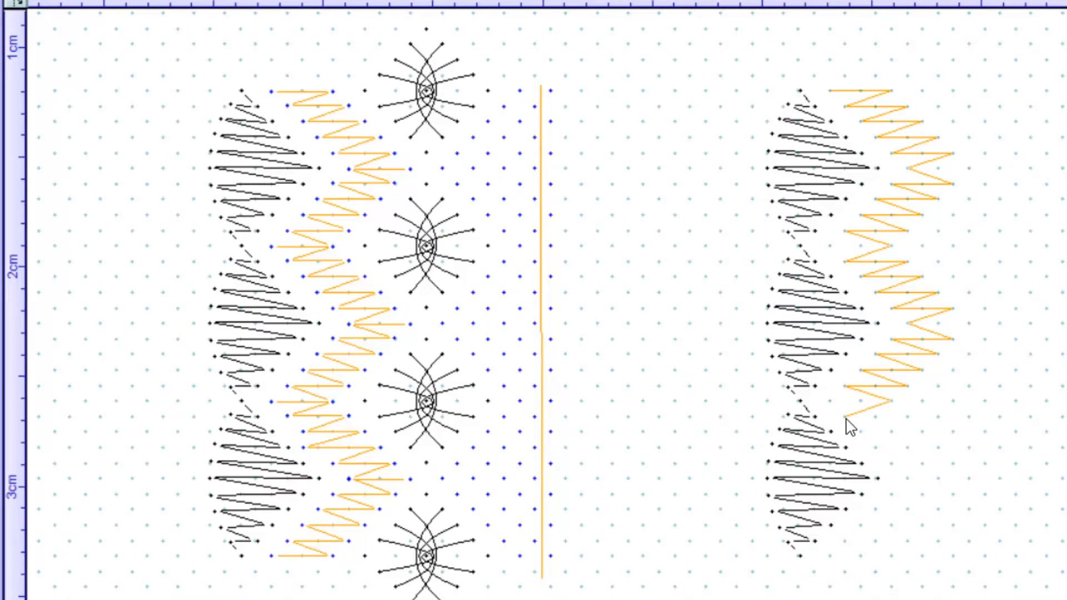
left_click(845, 416)
left_click(860, 431)
left_click(921, 431)
left_click(877, 447)
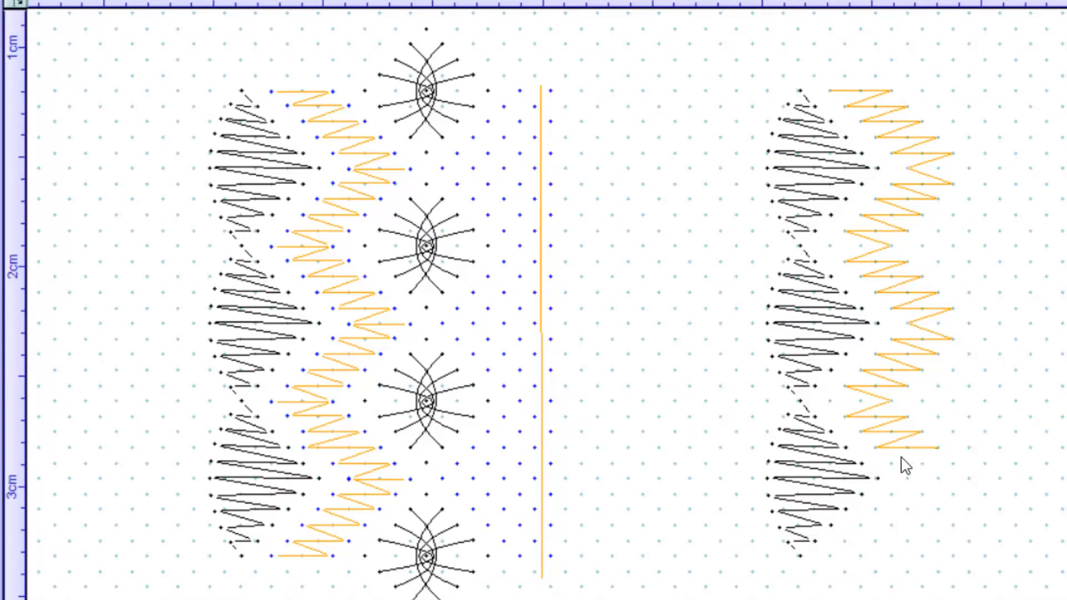
left_click(891, 464)
left_click(952, 464)
left_click(950, 494)
left_click(892, 496)
left_click(934, 512)
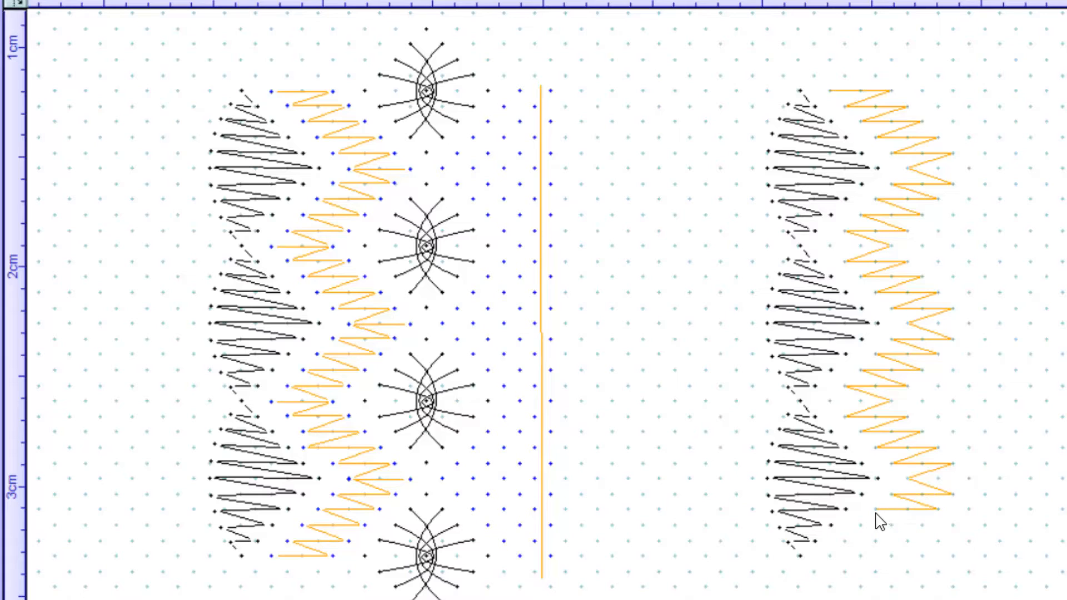
left_click(877, 510)
left_click(921, 524)
left_click(863, 526)
left_click(907, 540)
left_click(846, 540)
left_click(890, 555)
double_click(828, 558)
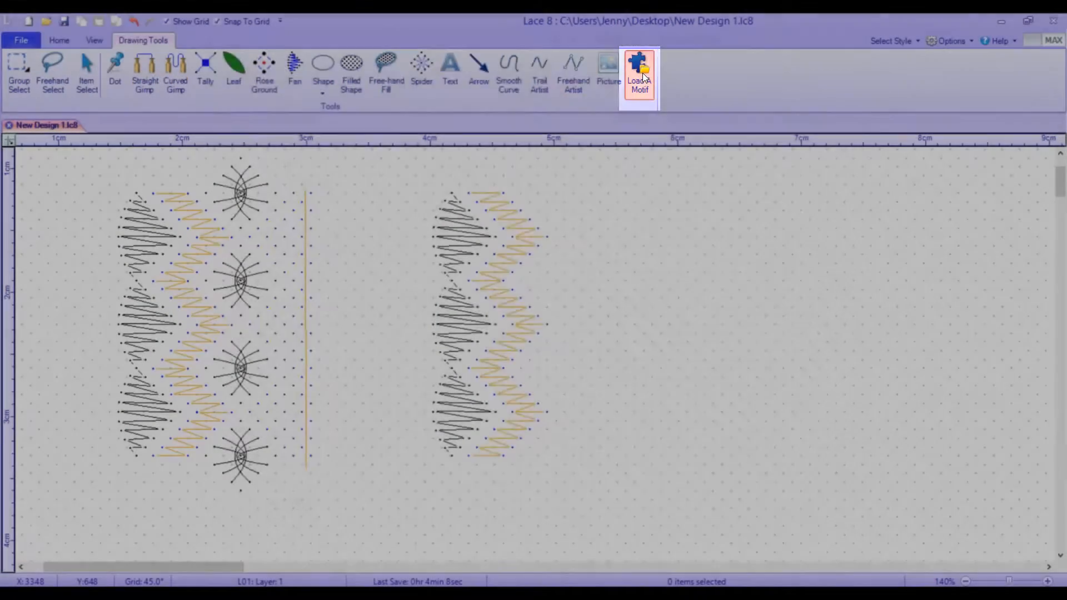
Step: Load Spider (Alternative drawing) from Lace8 Torchon 05 Pin Motifs and place one beside the upper end of the new trail
left_click(642, 77)
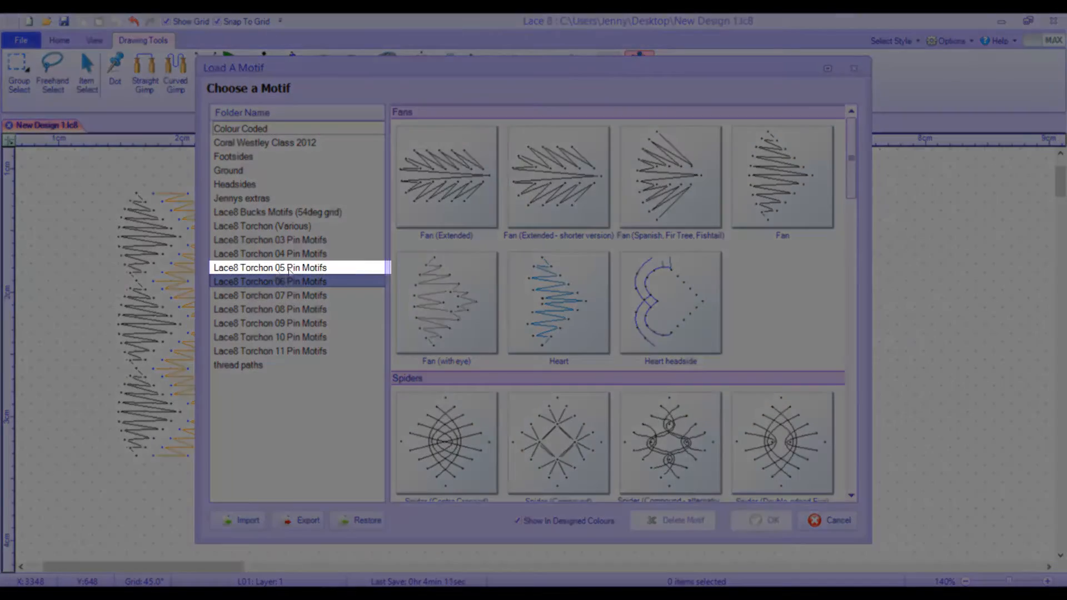
left_click(293, 269)
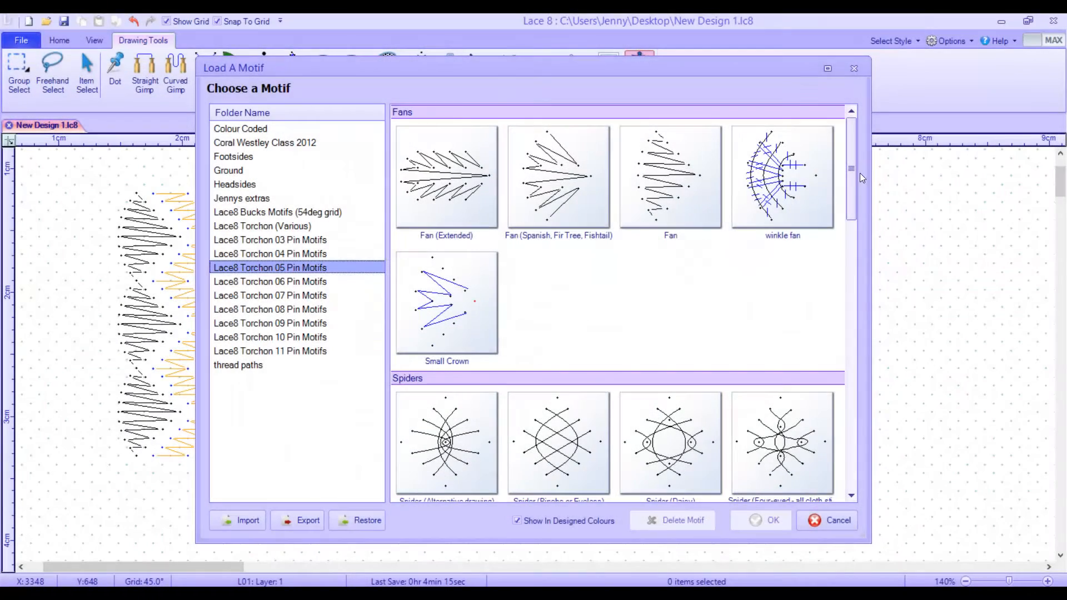
left_click_drag(853, 172, 855, 196)
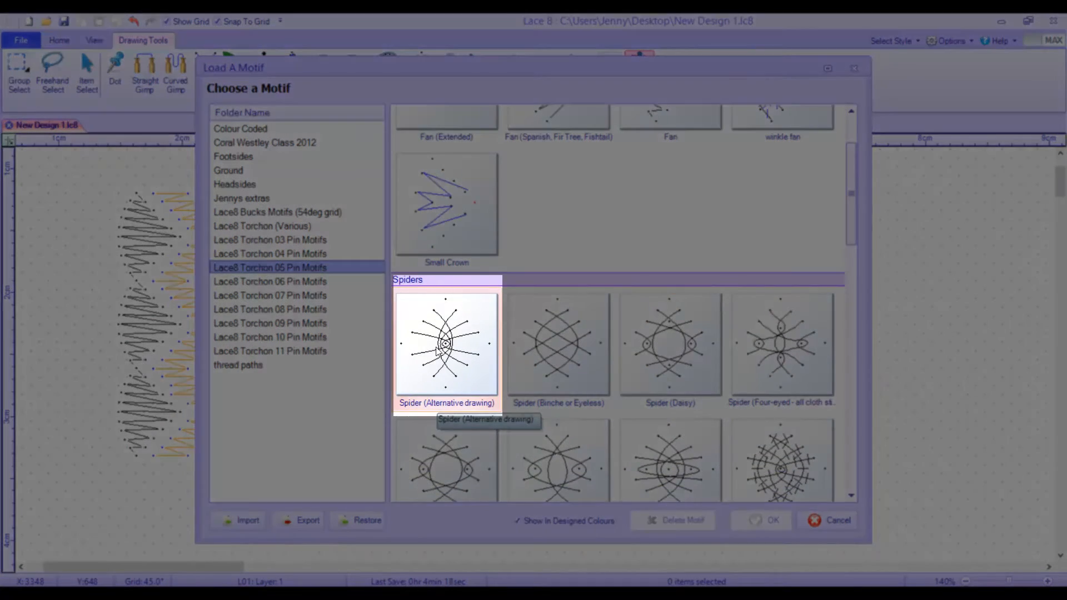
left_click(437, 349)
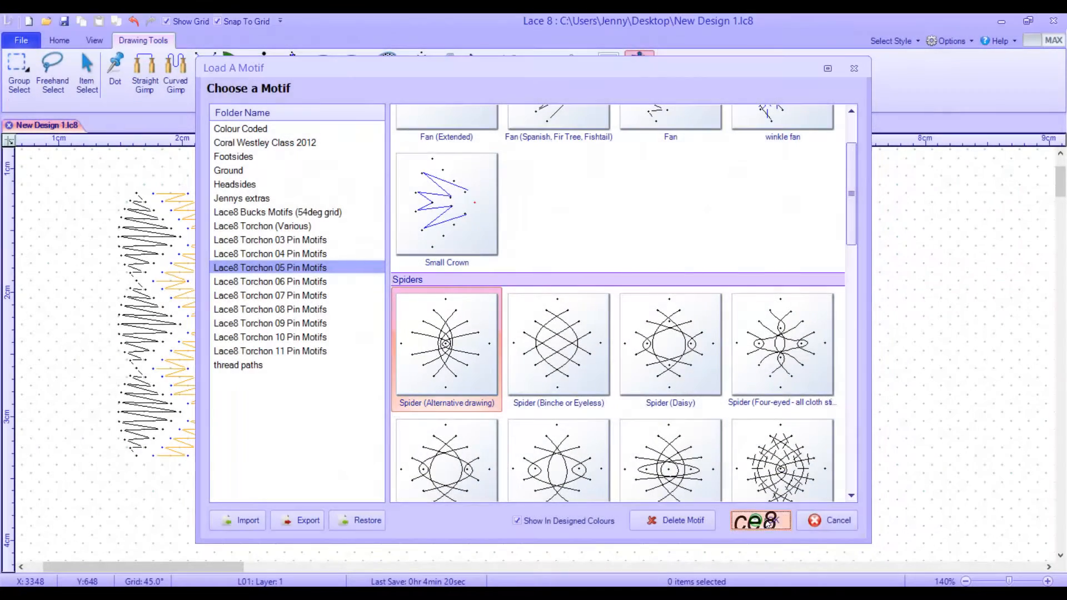
left_click(768, 522)
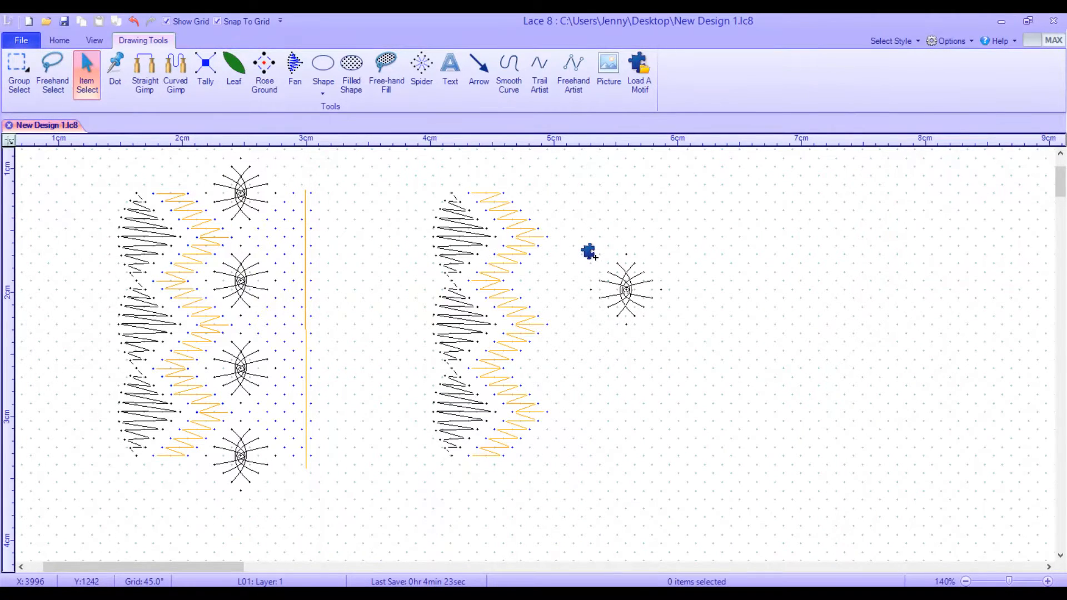
left_click(518, 161)
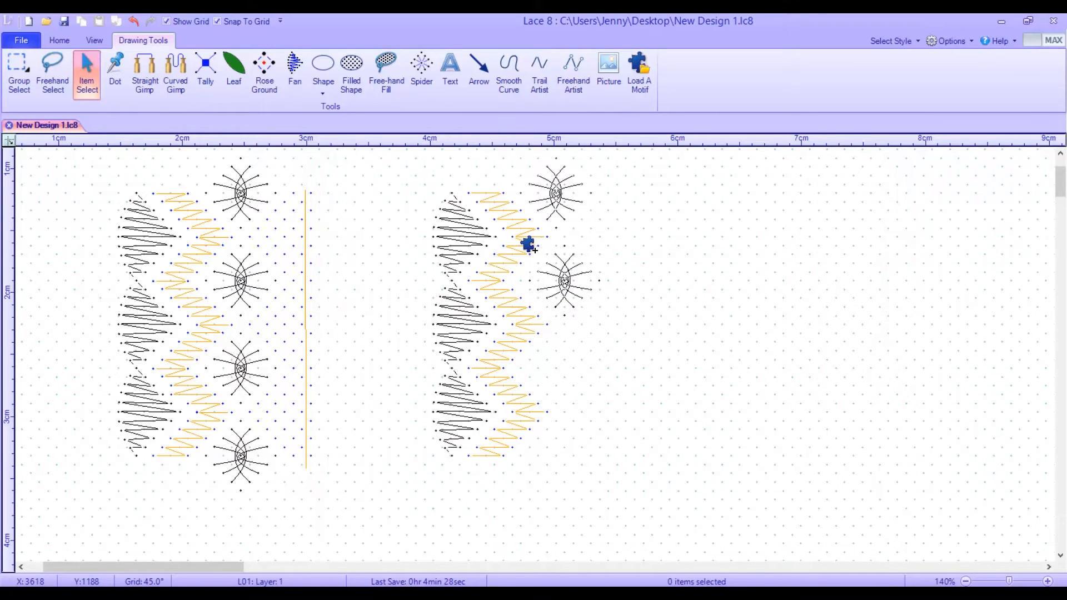
left_click(528, 246)
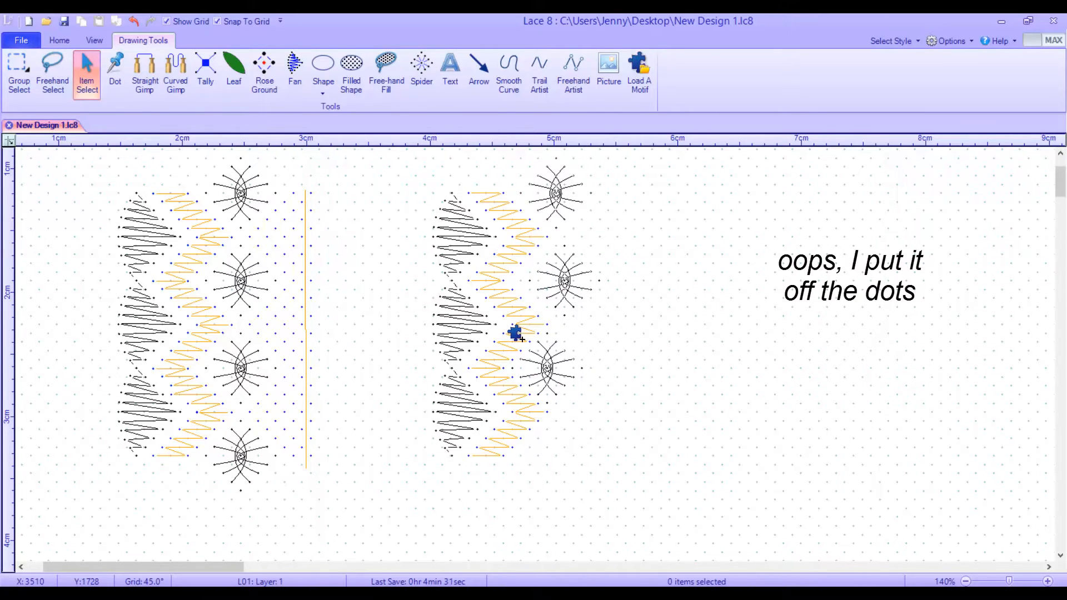
left_click(523, 328)
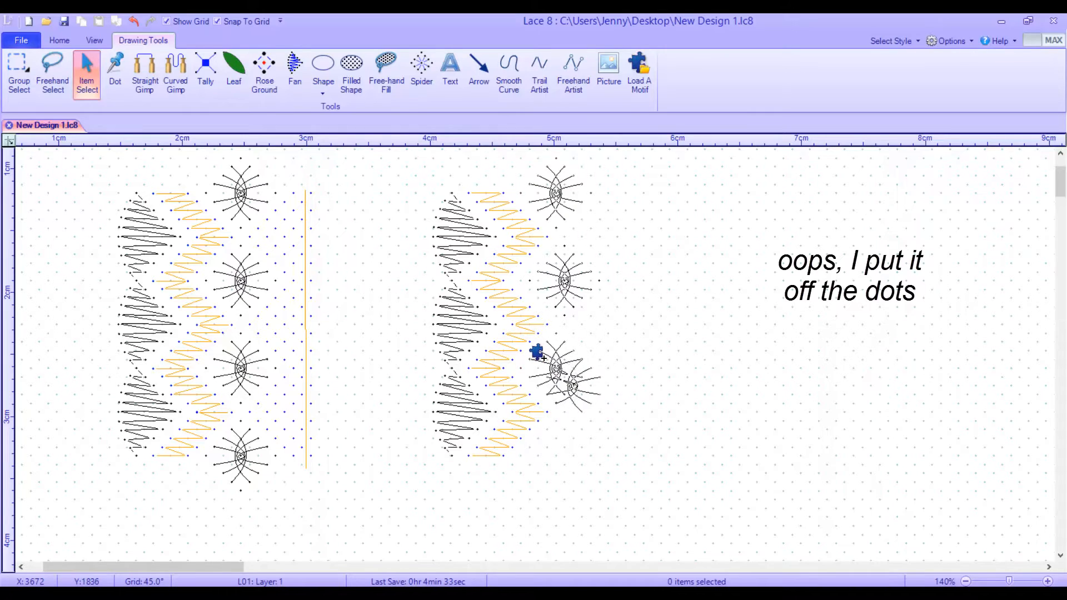
key("Escape")
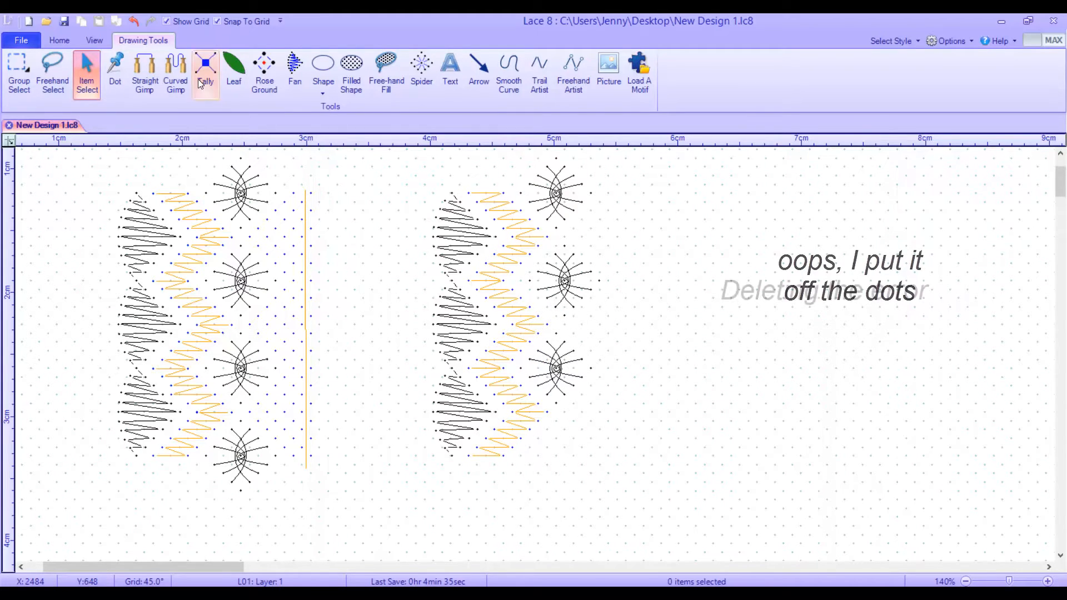
left_click(135, 22)
left_click(135, 22)
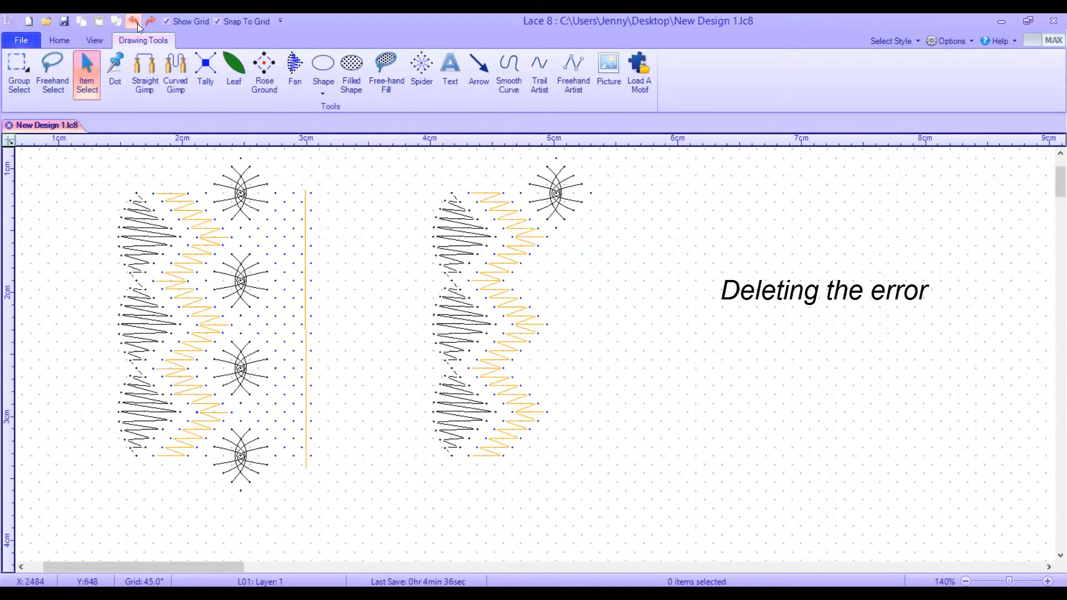
Step: Reload Spider (Alternative drawing) and place three more directly below the first spider, one in each hollow of the new trail
left_click(640, 71)
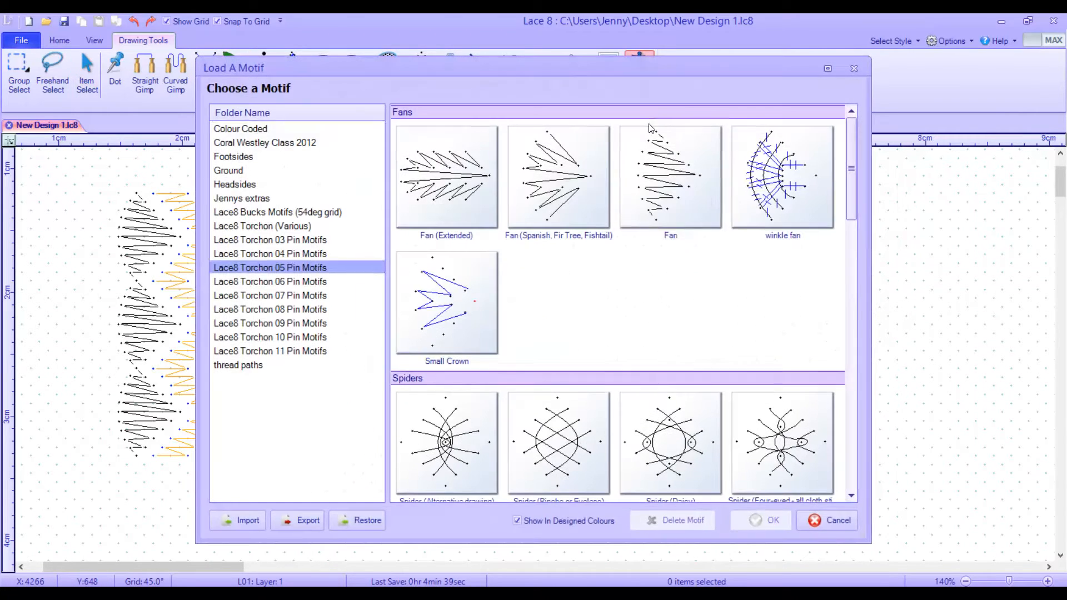
left_click(433, 442)
left_click(764, 520)
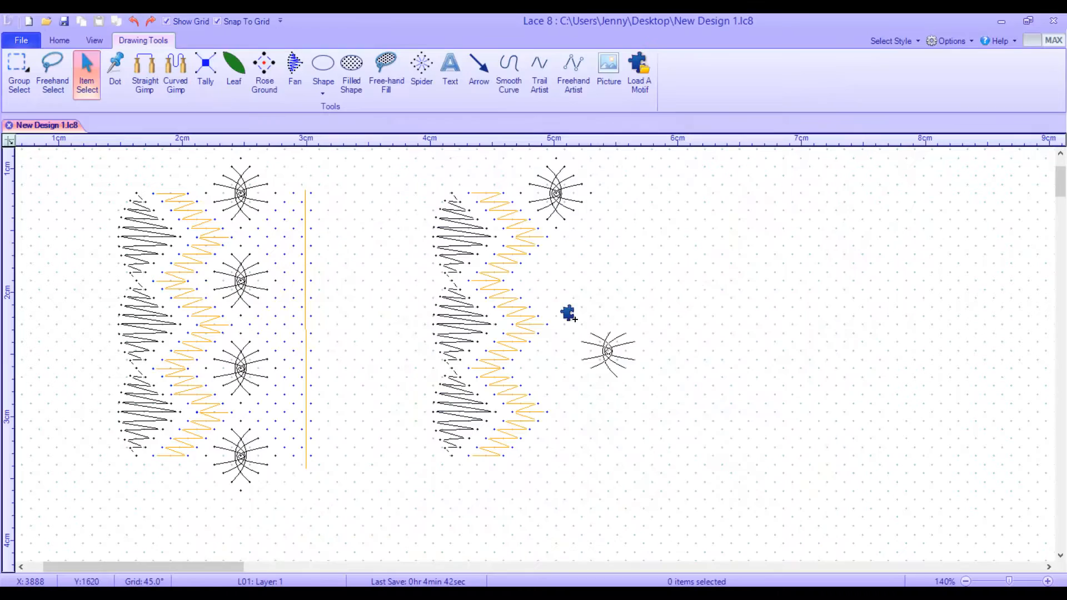
left_click(522, 248)
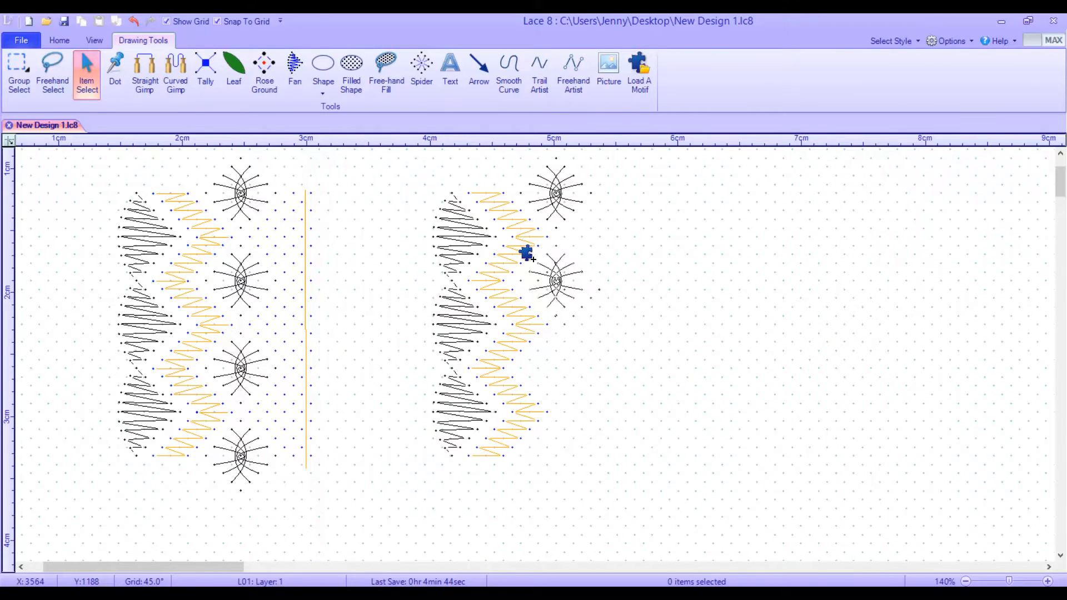
left_click(525, 328)
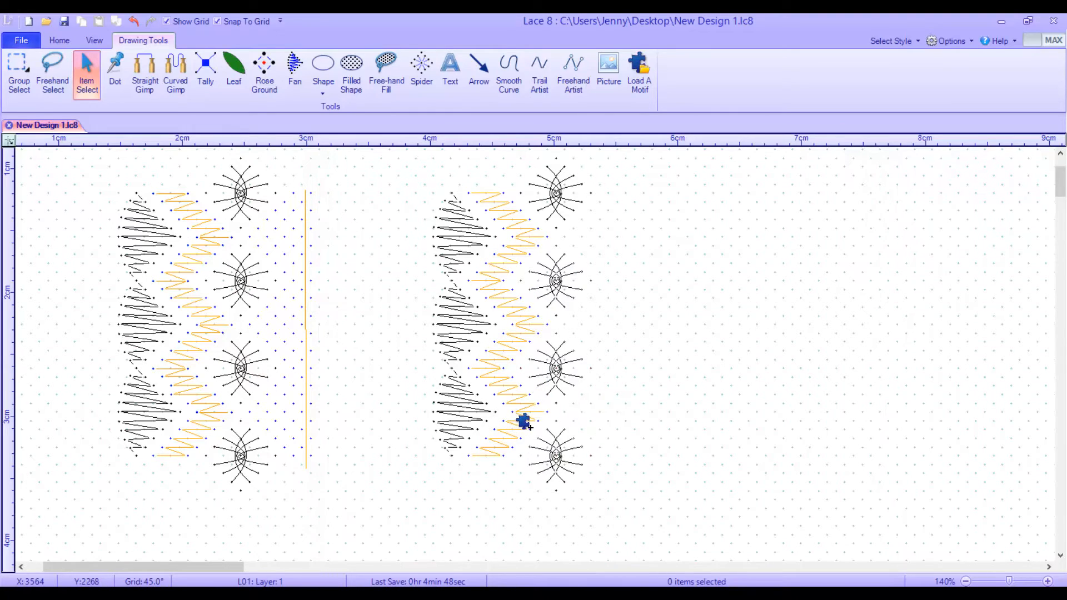
left_click(525, 416)
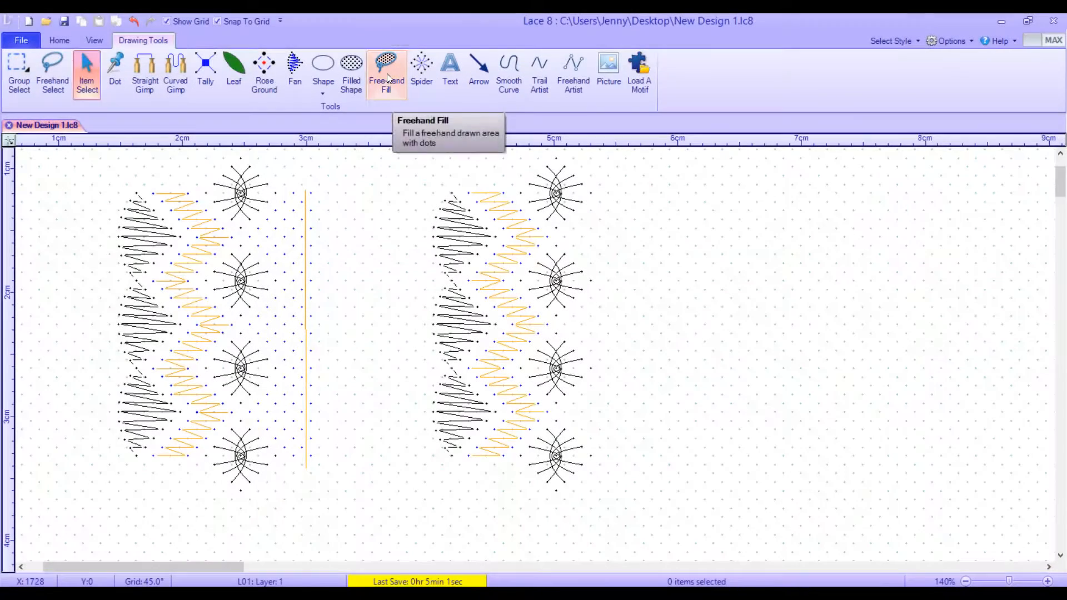
Step: Turn off grid snapping and use Freehand Fill to fill the ground with dots, following the spiders' inner edge and ending level with the reference
left_click(386, 74)
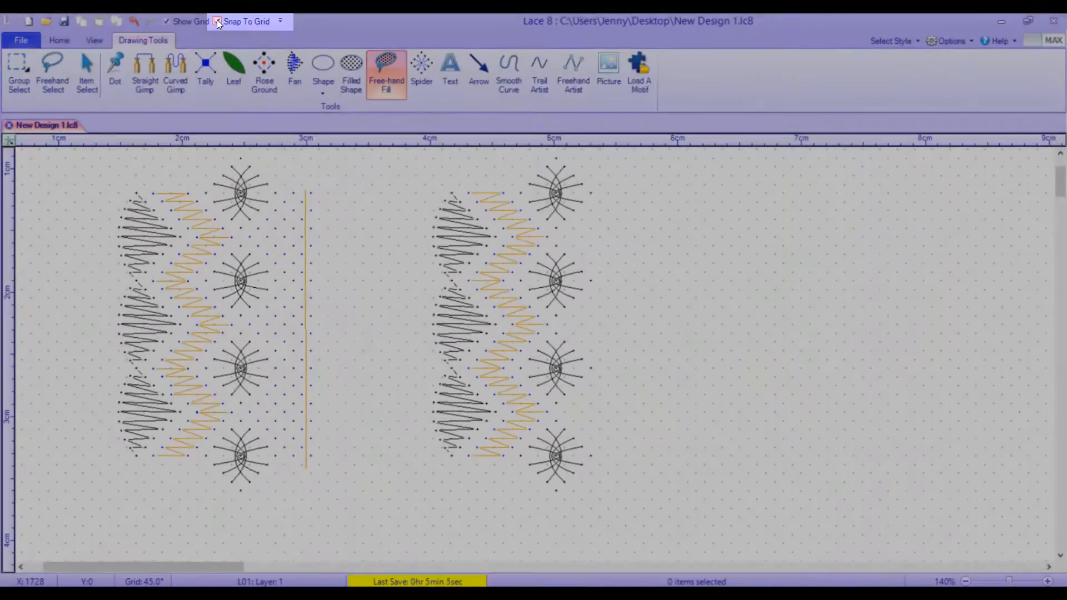
left_click(216, 21)
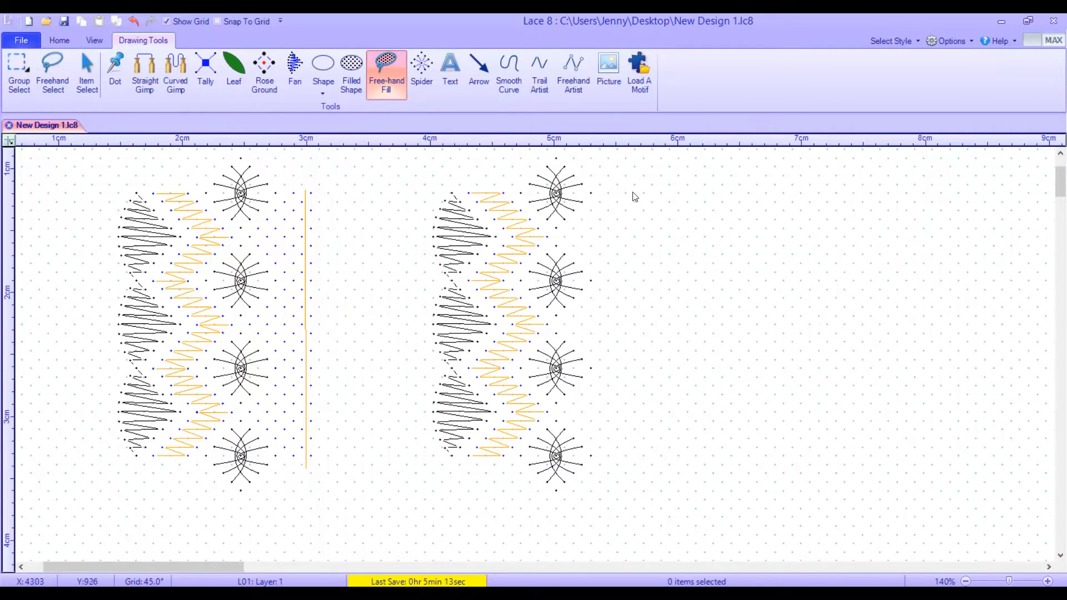
mouse_move(634, 187)
left_mouse_down()
mouse_move(611, 186)
mouse_move(587, 212)
left_mouse_up()
mouse_move(599, 282)
left_mouse_down()
mouse_move(561, 322)
mouse_move(590, 376)
mouse_move(568, 401)
left_mouse_up()
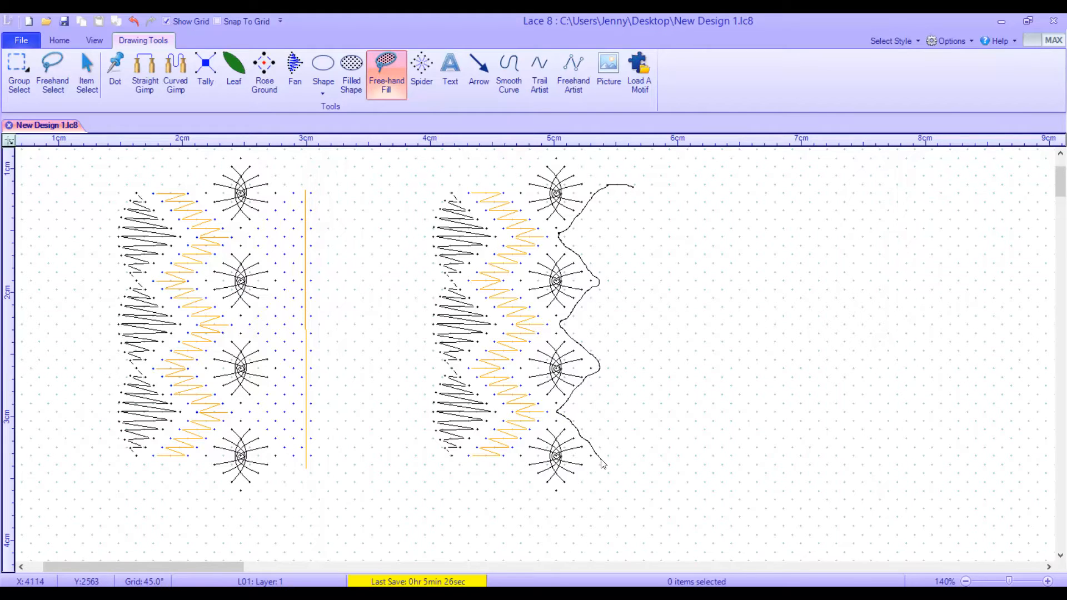
left_click_drag(614, 465, 631, 463)
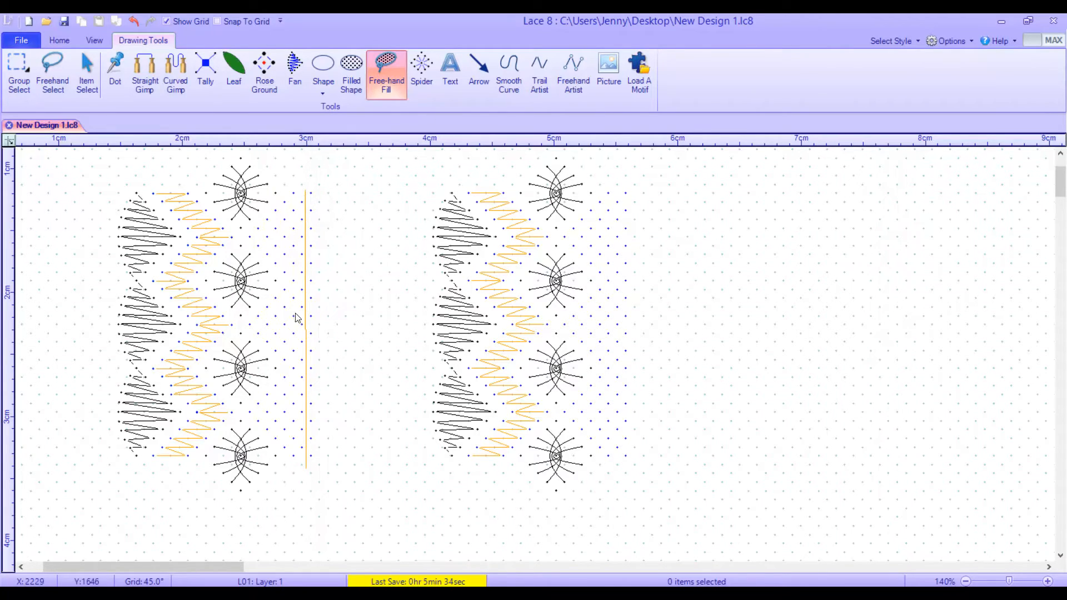
Step: Draw a vertical Straight Gimp line down the straight edge of the new dotted ground, just inside its outermost dots, near 5.5 cm
left_click(150, 70)
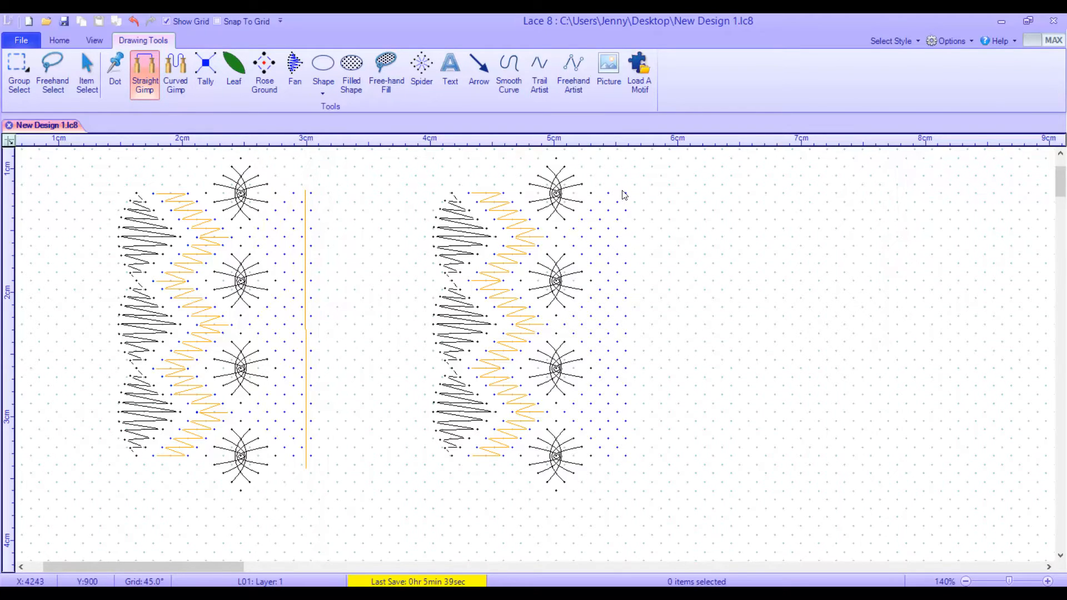
left_click_drag(625, 209, 621, 461)
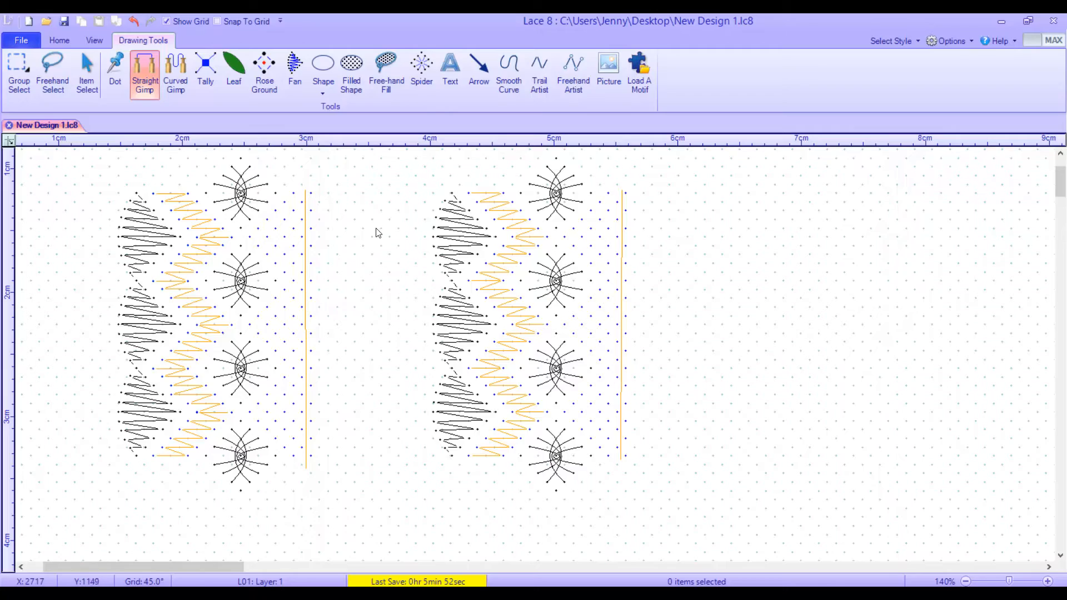
Step: Turn grid snapping back on, group-select the entire new lace pattern, copy it, and clear the selection
scroll(388, 229, "down", 2)
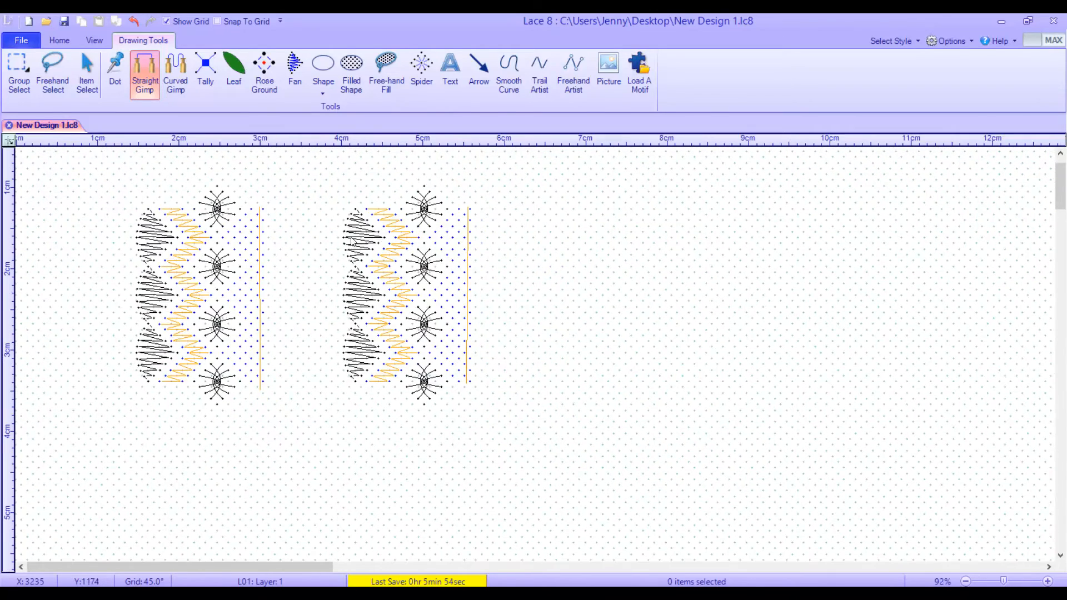
scroll(308, 232, "down", 2)
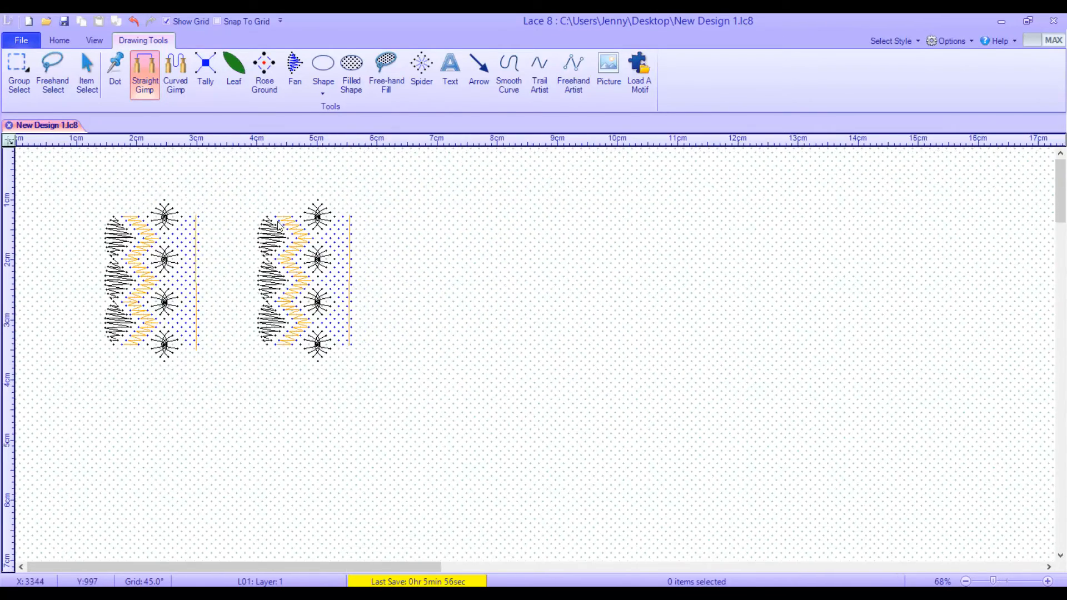
scroll(249, 223, "down", 1)
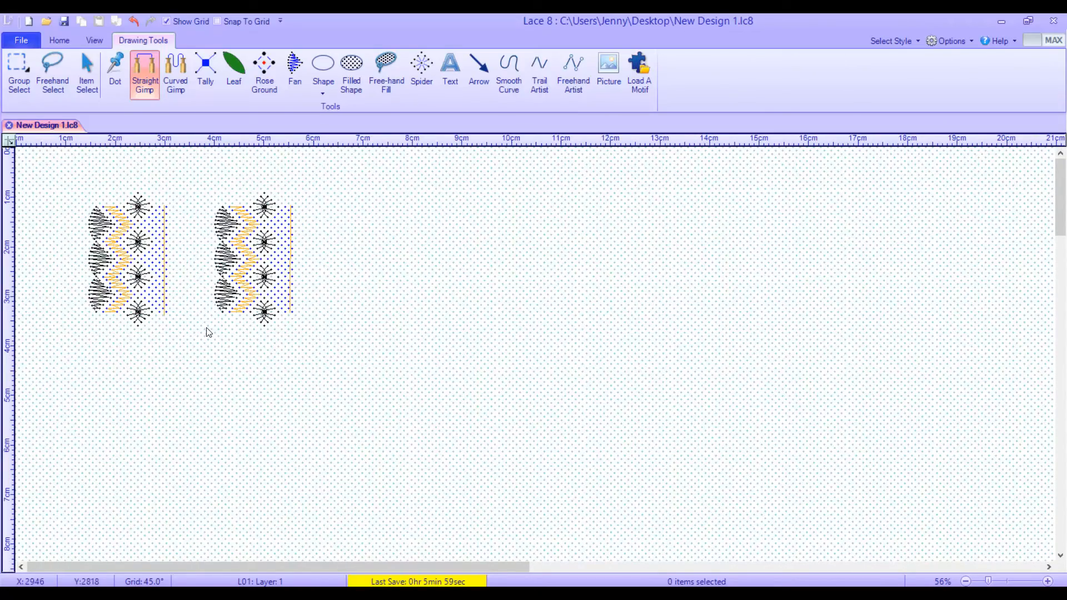
left_click(239, 21)
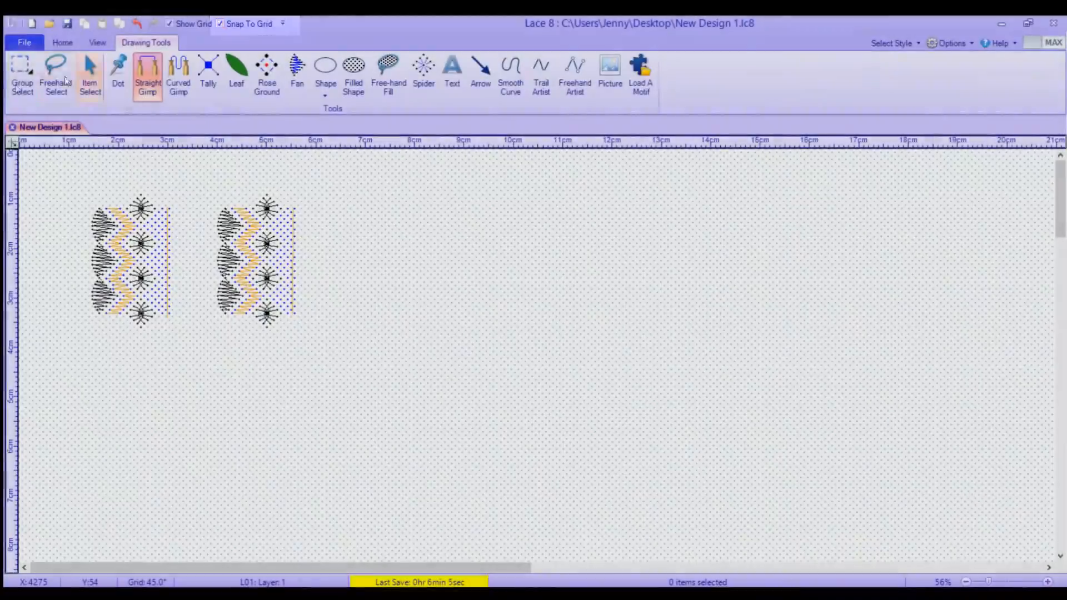
left_click(23, 66)
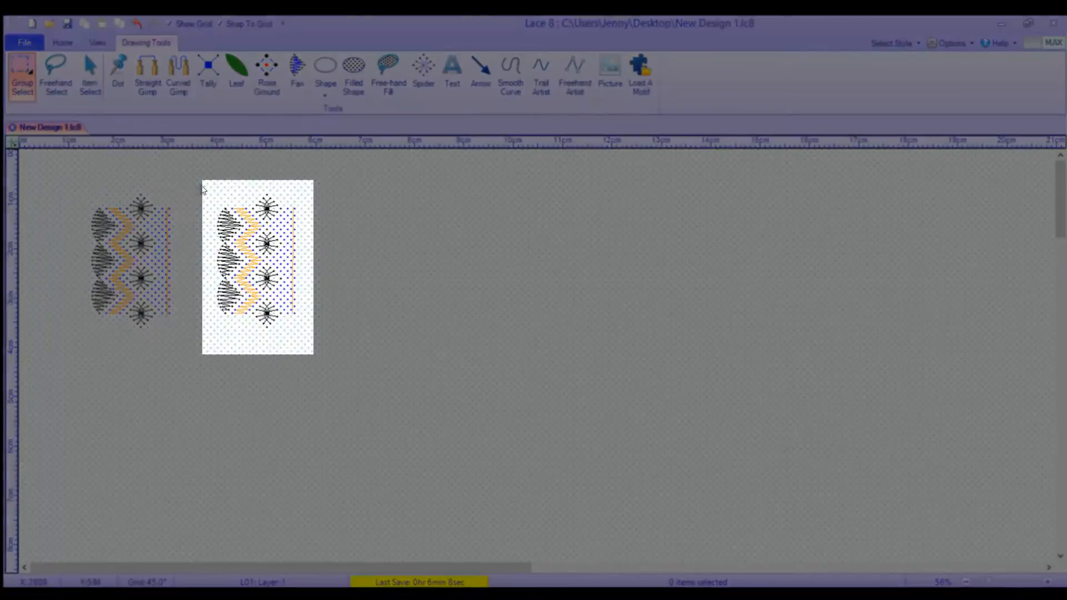
left_click_drag(201, 179, 319, 361)
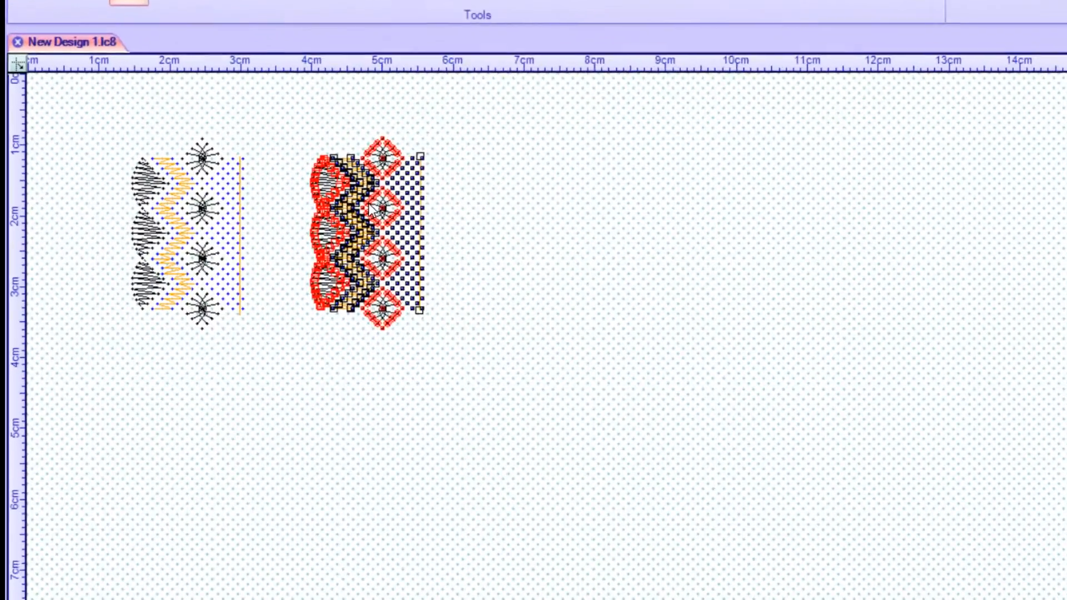
right_click(256, 240)
left_click(542, 249)
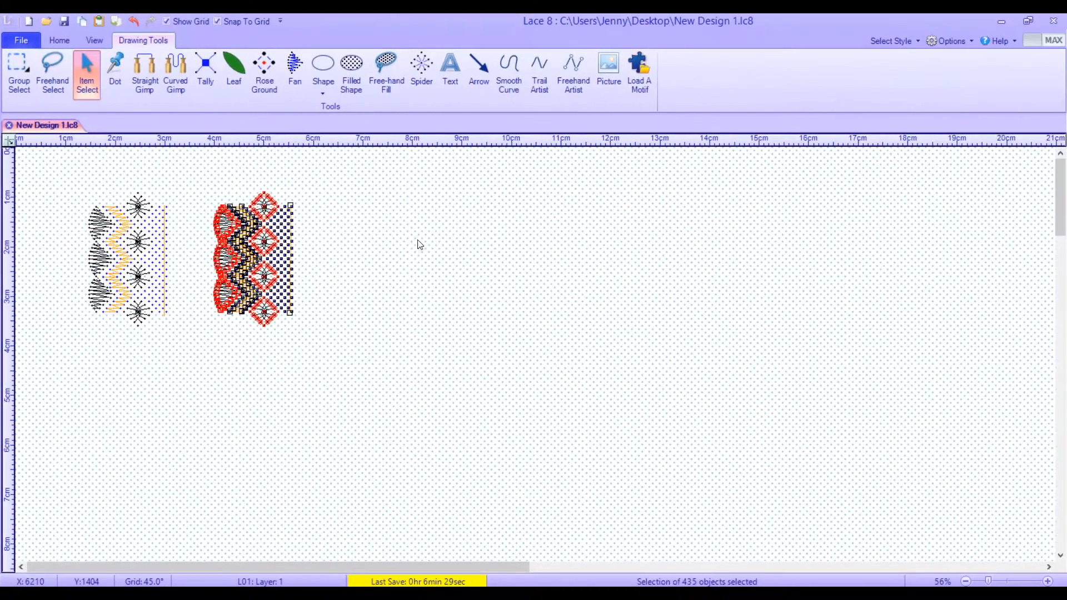
left_click(664, 193)
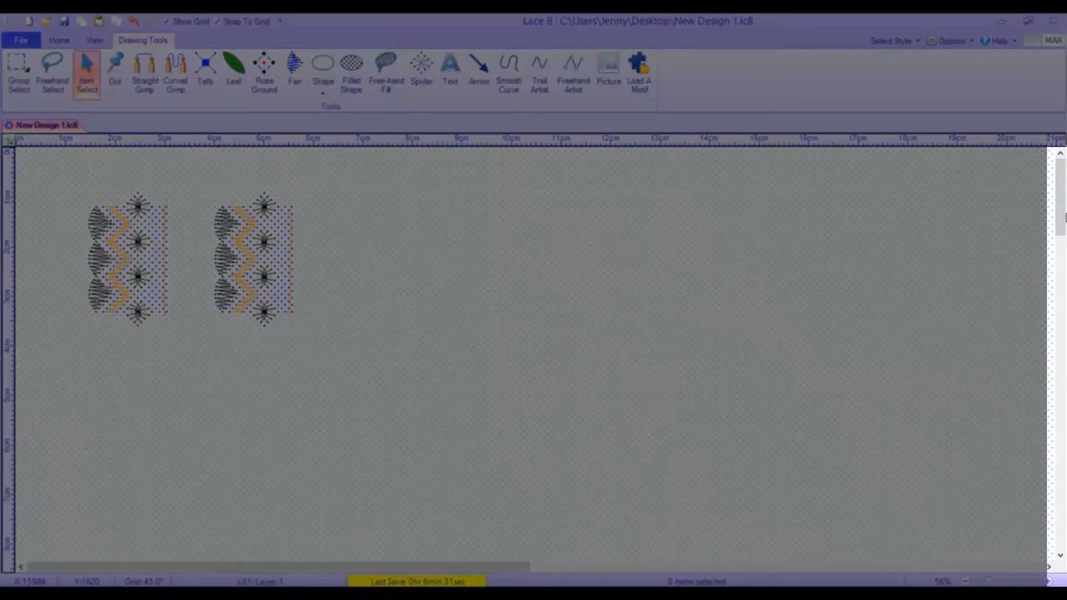
Step: Paste two copies of the pattern end to end below the new one, continuing its fans, trail, spiders and gimp line to about 7.7 cm
mouse_move(1060, 214)
left_mouse_down()
mouse_move(1060, 238)
mouse_move(1060, 214)
left_mouse_up()
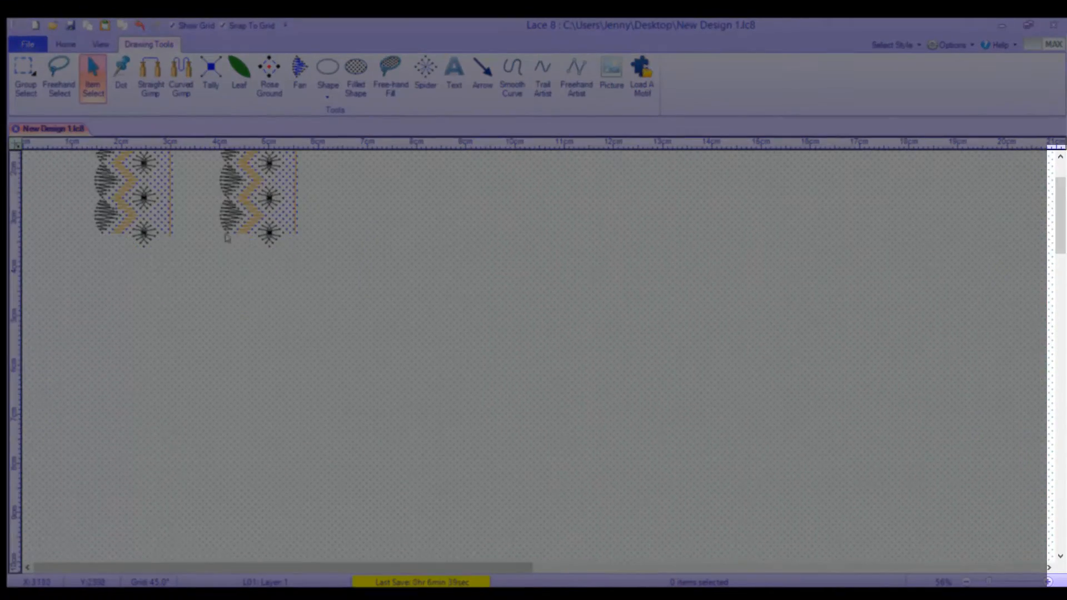
scroll(230, 257, "up", 3)
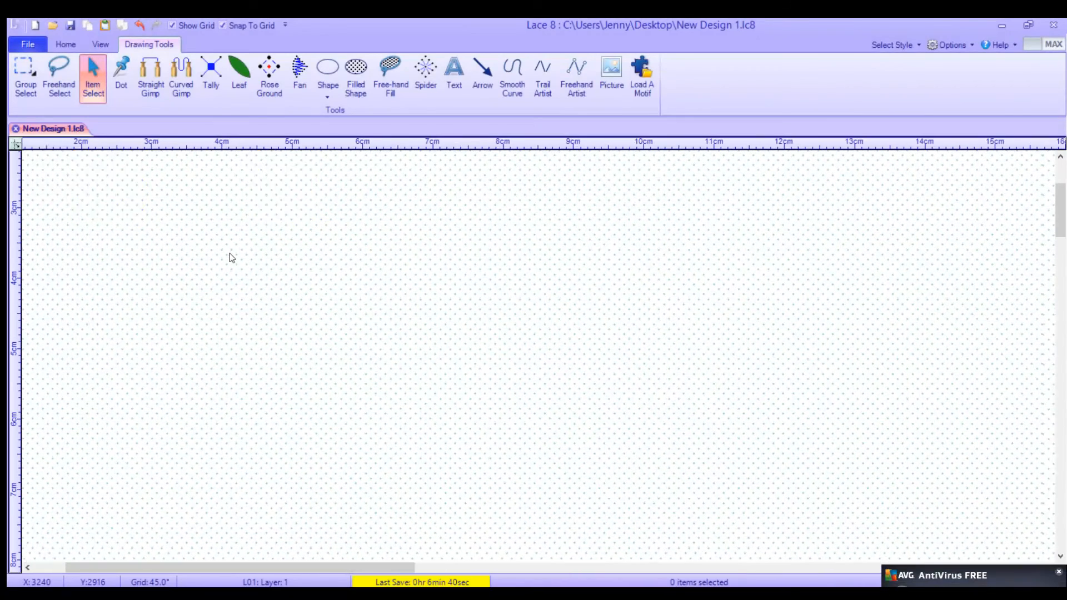
scroll(230, 257, "up", 2)
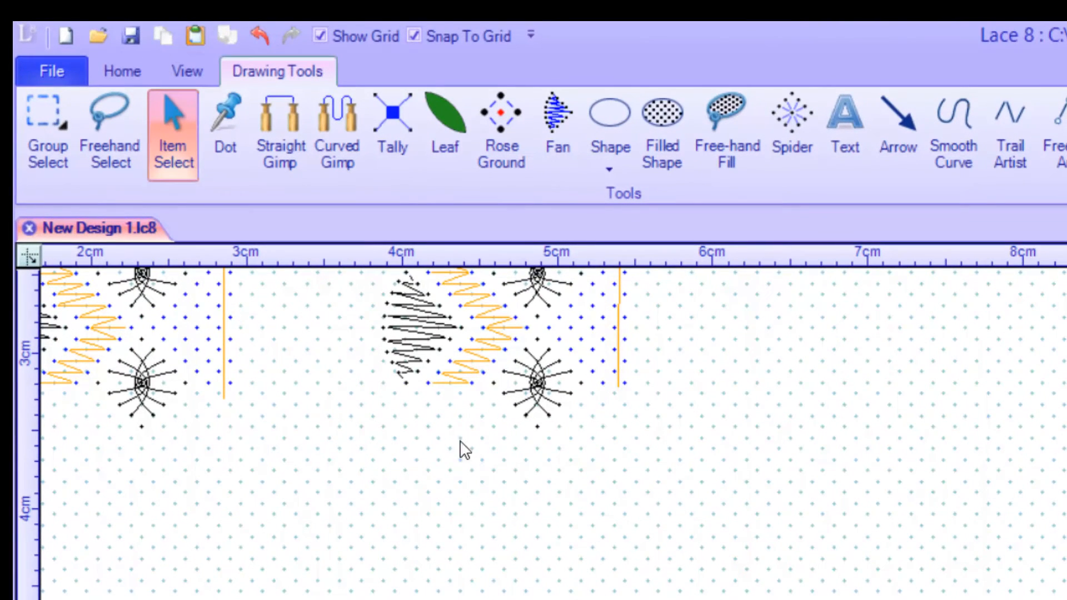
right_click(419, 415)
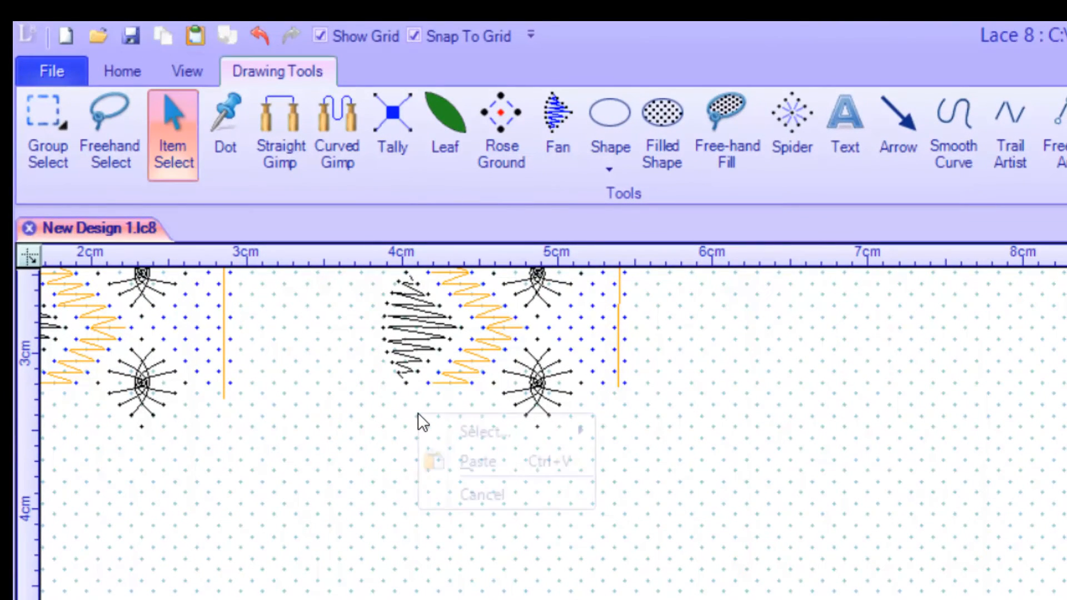
left_click(471, 464)
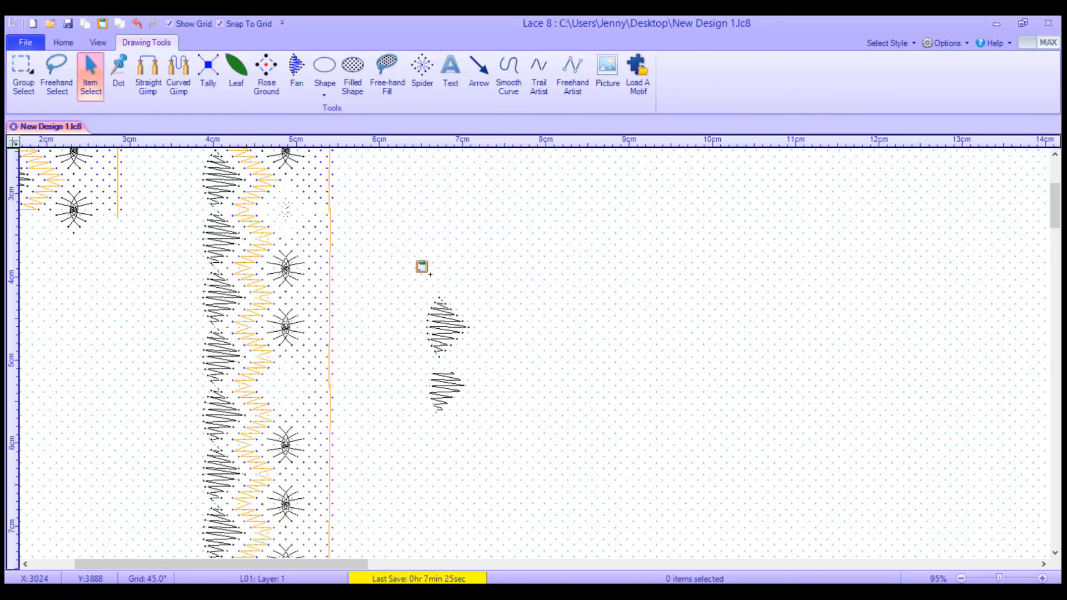
right_click(440, 245)
scroll(388, 285, "down", 3)
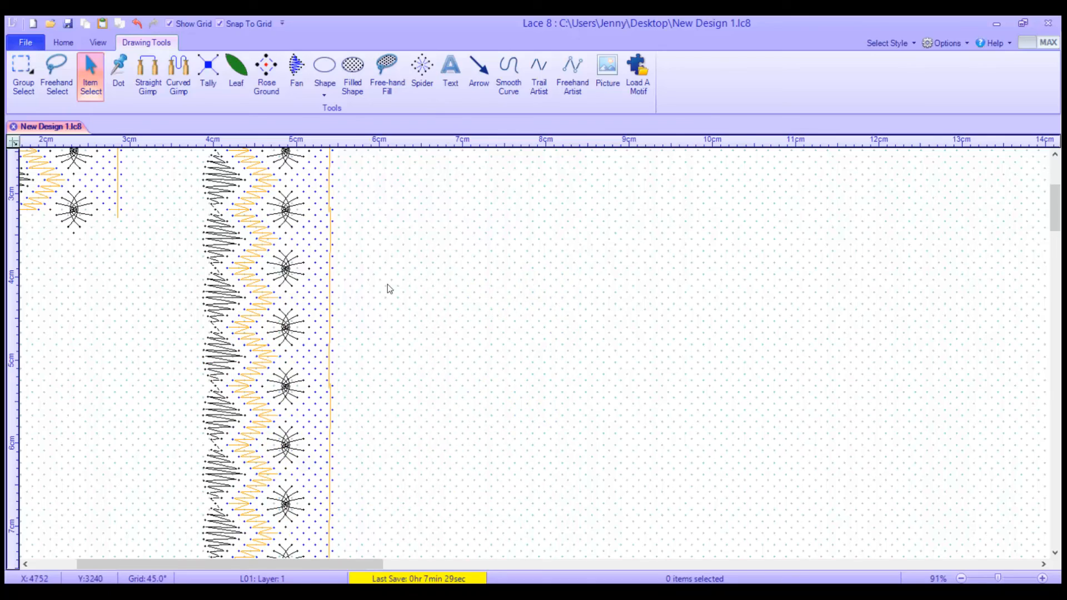
scroll(389, 266, "down", 1)
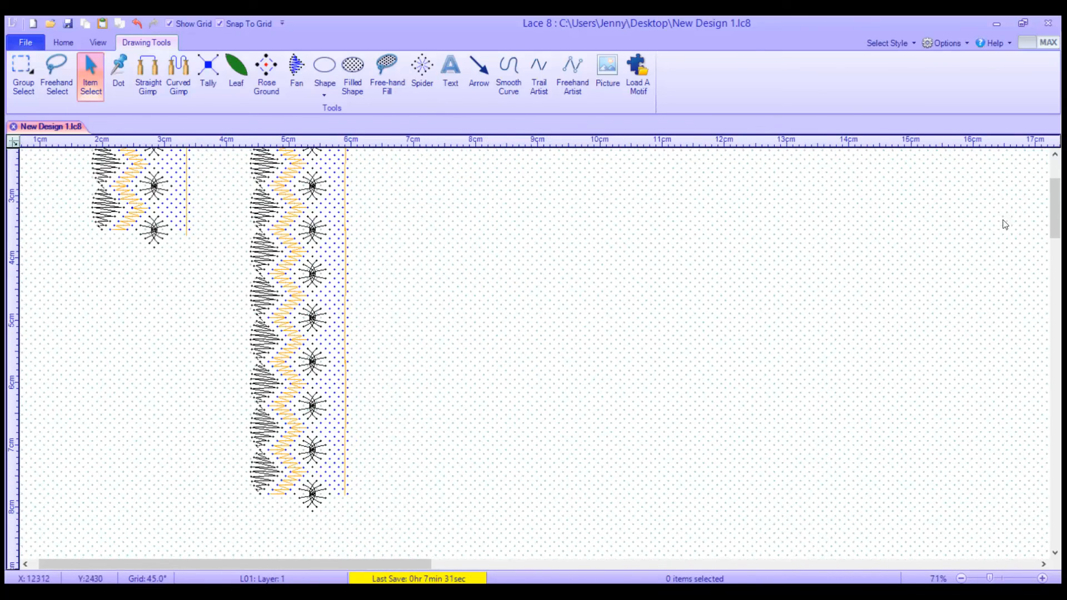
left_click_drag(1056, 213, 1056, 194)
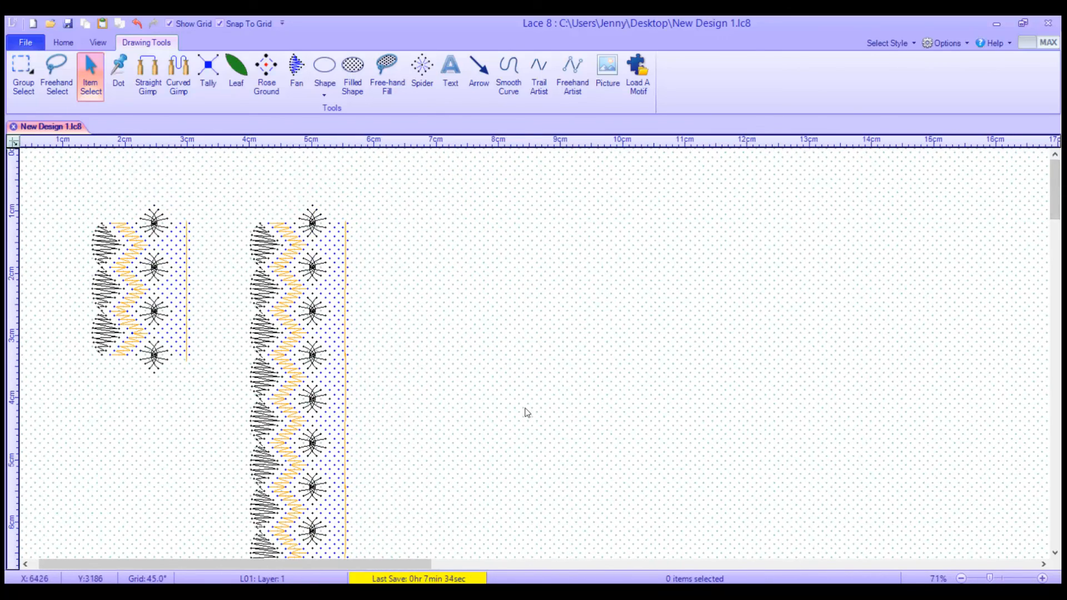